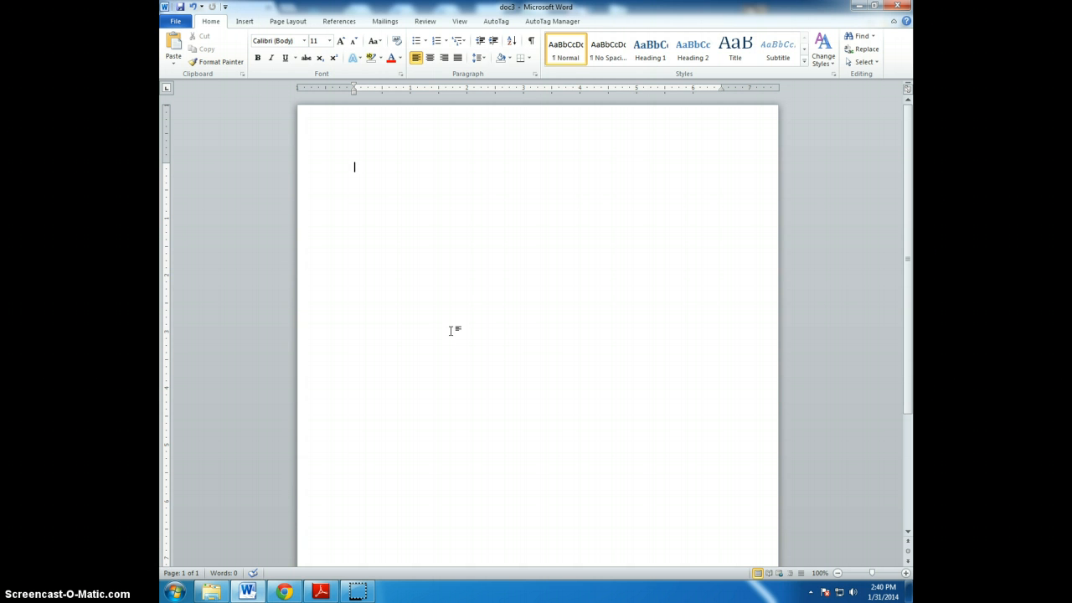
- Enter the text "This is a test of the emergency broadcasting system. This is only a test." on the blank page
{"action": "type", "text": "This is a test of the emergency"}
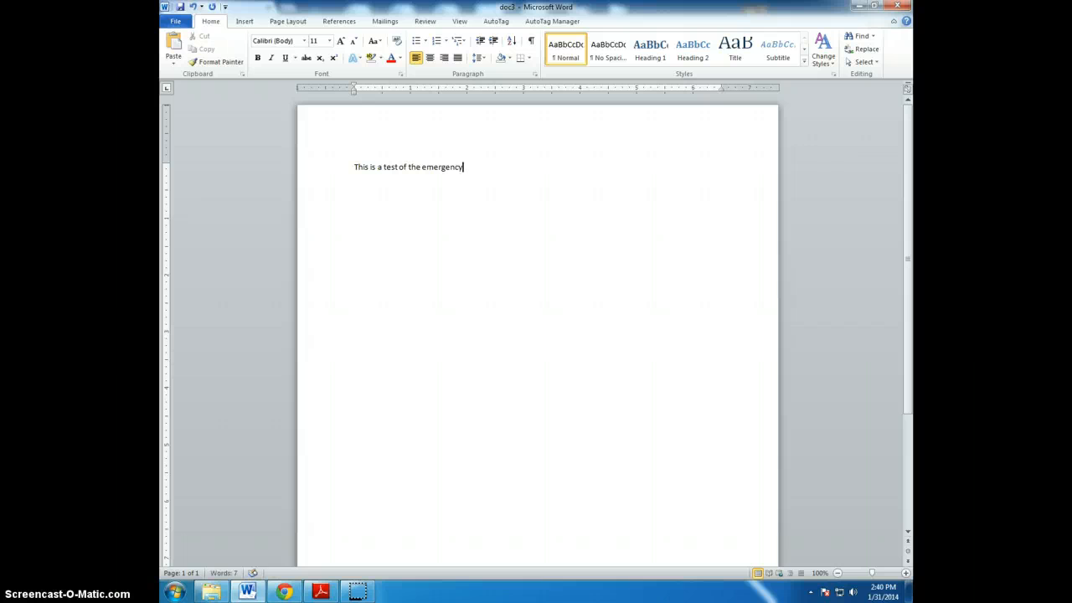
{"action": "key", "text": "BackSpace"}
{"action": "key", "text": "BackSpace"}
{"action": "key", "text": "BackSpace"}
{"action": "key", "text": "BackSpace"}
{"action": "type", "text": "anc"}
{"action": "key", "text": "BackSpace"}
{"action": "key", "text": "BackSpace"}
{"action": "key", "text": "BackSpace"}
{"action": "type", "text": "ency broadcasting system.  This is only a"}
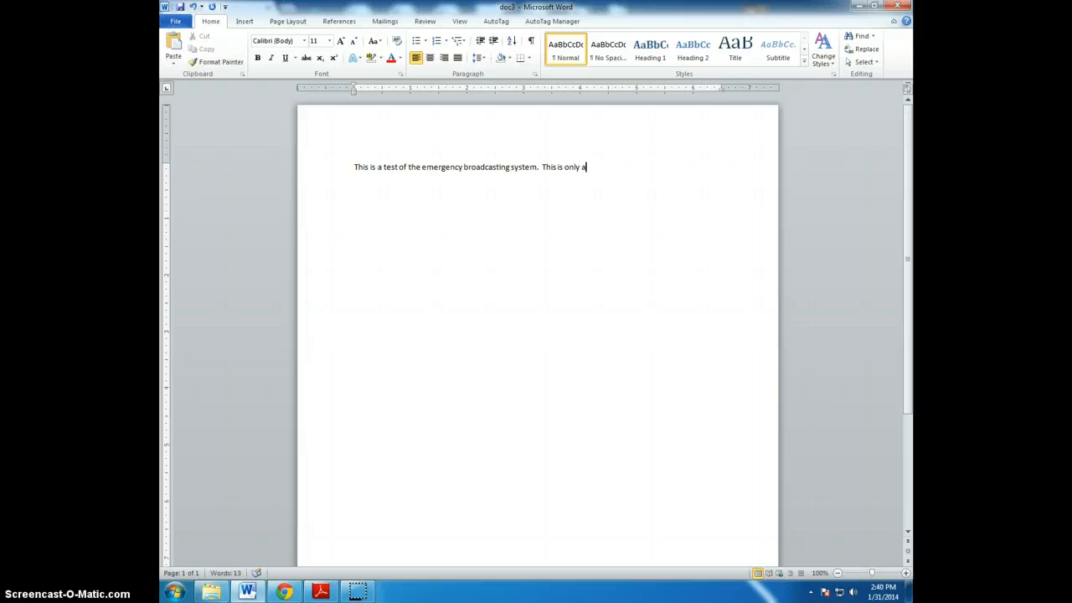
{"action": "type", "text": " test."}
- Delete the second sentence, "This is only a test.", leaving the first sentence in place
{"action": "key", "text": "BackSpace"}
{"action": "key", "text": "BackSpace"}
{"action": "key", "text": "BackSpace"}
{"action": "key", "text": "BackSpace"}
{"action": "key", "text": "BackSpace"}
{"action": "key", "text": "BackSpace"}
{"action": "key", "text": "BackSpace"}
{"action": "key", "text": "BackSpace"}
{"action": "key", "text": "BackSpace"}
{"action": "key", "text": "BackSpace"}
{"action": "key", "text": "BackSpace"}
{"action": "key", "text": "BackSpace"}
{"action": "key", "text": "BackSpace"}
{"action": "key", "text": "BackSpace"}
{"action": "key", "text": "BackSpace"}
{"action": "key", "text": "BackSpace"}
{"action": "key", "text": "BackSpace"}
{"action": "key", "text": "BackSpace"}
{"action": "key", "text": "BackSpace"}
- Delete the word "emergency" before "broadcasting" in the sentence and enter it again
{"action": "key", "text": "Left"}
{"action": "key", "text": "Left"}
{"action": "key", "text": "Left"}
{"action": "key", "text": "Left"}
{"action": "key", "text": "Left"}
{"action": "key", "text": "Left"}
{"action": "key", "text": "Left"}
{"action": "key", "text": "Left"}
{"action": "key", "text": "Left"}
{"action": "key", "text": "Left"}
{"action": "key", "text": "Left"}
{"action": "key", "text": "Left"}
{"action": "key", "text": "Left"}
{"action": "key", "text": "Left"}
{"action": "key", "text": "Left"}
{"action": "key", "text": "Left"}
{"action": "key", "text": "Left"}
{"action": "key", "text": "Left"}
{"action": "key", "text": "Left"}
{"action": "key", "text": "Left"}
{"action": "key", "text": "BackSpace"}
{"action": "key", "text": "BackSpace"}
{"action": "key", "text": "BackSpace"}
{"action": "key", "text": "BackSpace"}
{"action": "key", "text": "BackSpace"}
{"action": "key", "text": "BackSpace"}
{"action": "key", "text": "BackSpace"}
{"action": "key", "text": "BackSpace"}
{"action": "key", "text": "BackSpace"}
{"action": "type", "text": "m"}
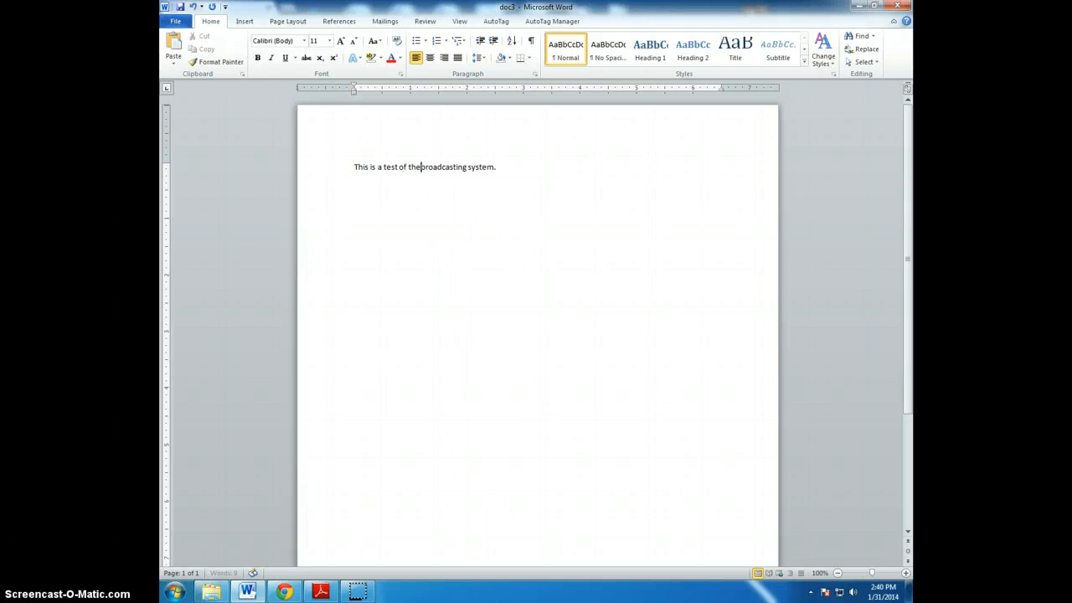
{"action": "type", "text": "ergency"}
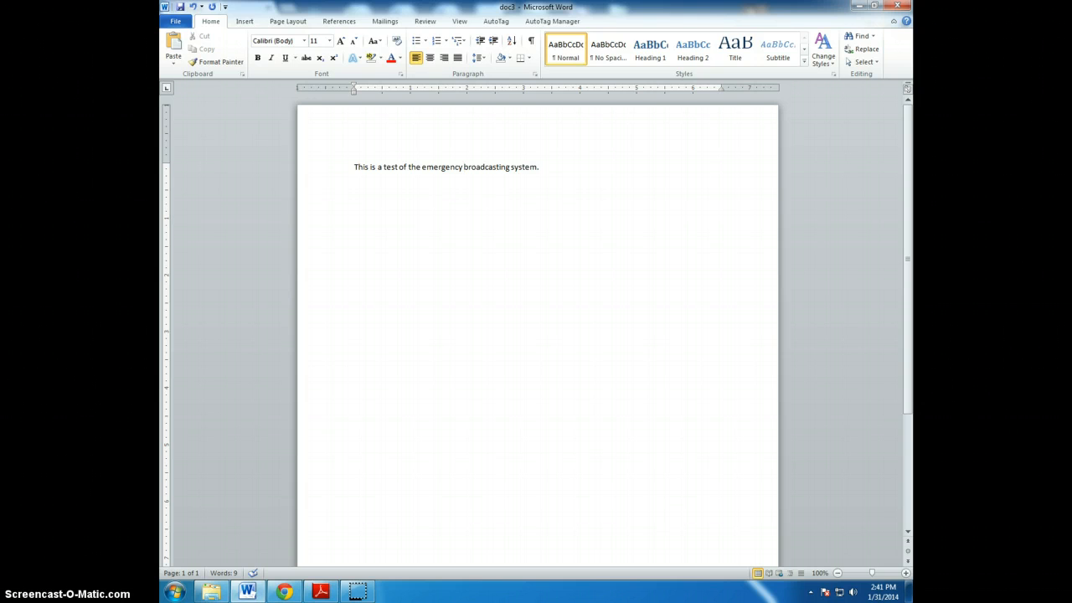
- Add more than a line of random filler text beginning with "Dsf dfsd fdfsd" after the sentence
{"action": "key", "text": "Right"}
{"action": "key", "text": "Right"}
{"action": "key", "text": "Right"}
{"action": "key", "text": "Right"}
{"action": "key", "text": "Right"}
{"action": "key", "text": "Right"}
{"action": "key", "text": "Right"}
{"action": "key", "text": "Right"}
{"action": "key", "text": "Right"}
{"action": "key", "text": "Right"}
{"action": "key", "text": "Right"}
{"action": "key", "text": "Right"}
{"action": "key", "text": "Right"}
{"action": "key", "text": "Right"}
{"action": "key", "text": "Right"}
{"action": "key", "text": "Right"}
{"action": "key", "text": "Right"}
{"action": "key", "text": "Right"}
{"action": "key", "text": "Right"}
{"action": "key", "text": "Right"}
{"action": "type", "text": "Dsf dfsd fdfsd fsdfsd"}
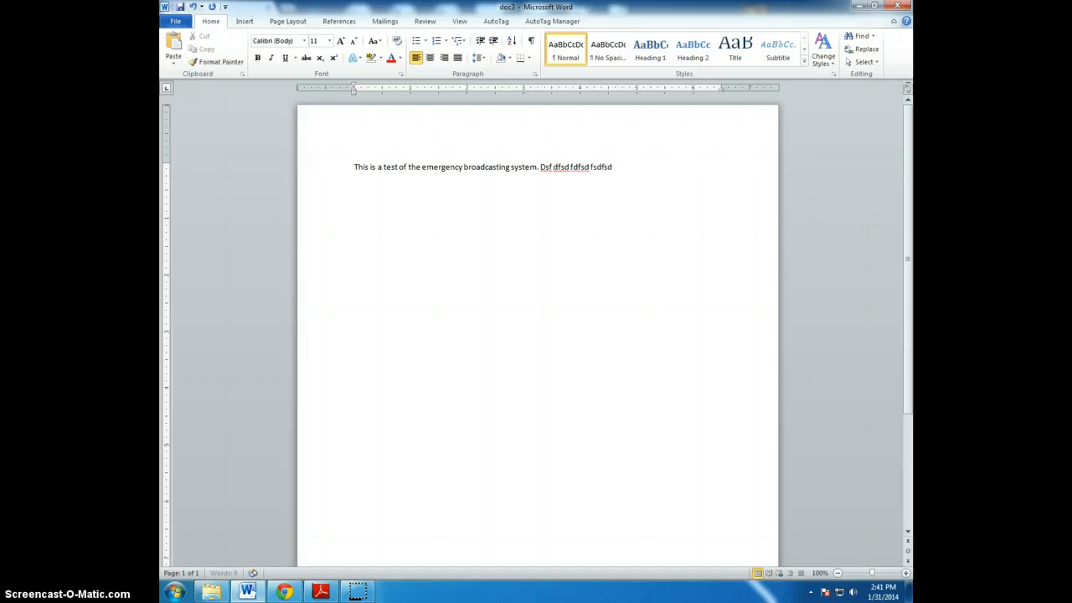
{"action": "type", "text": "fsdfsdf dsfsdfsdf dsfsdfdsfsdfsdf"}
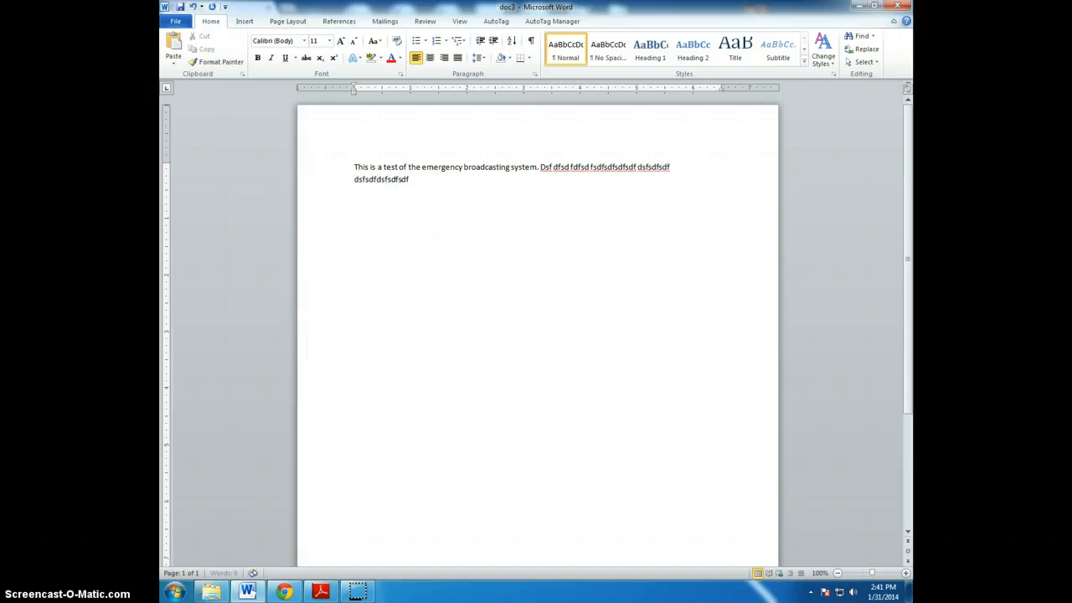
{"action": "type", "text": "sdfsdfsdfsdf sdf sd fsd fsdf sd fsdfsdfdfs f"}
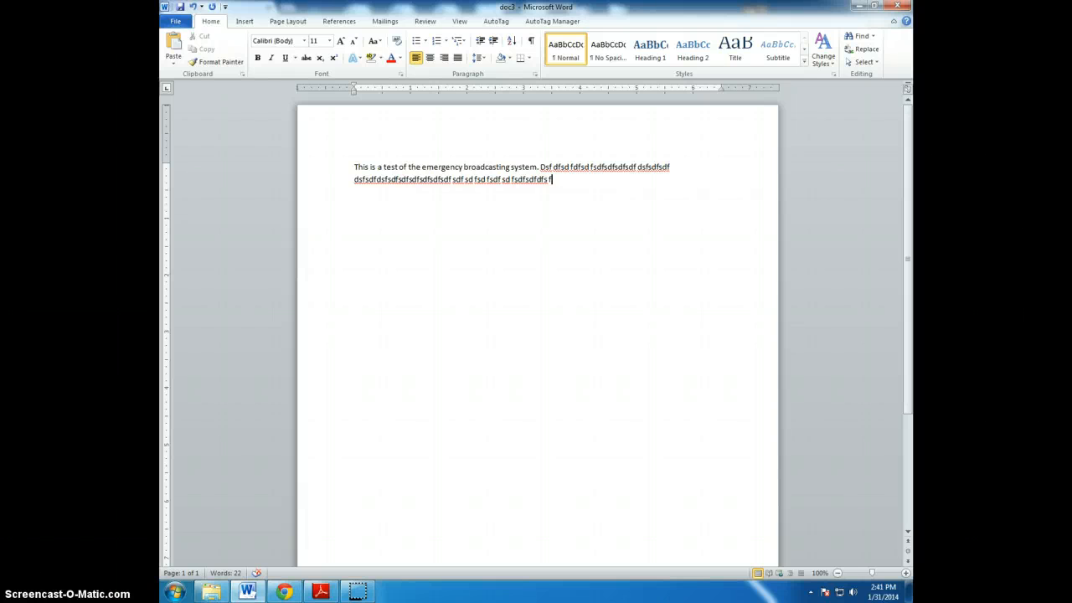
- Insert three paragraph breaks between the sentence and the filler text that starts with "Dsf"
{"action": "key", "text": "Up"}
{"action": "key", "text": "Left"}
{"action": "key", "text": "Left"}
{"action": "key", "text": "Left"}
{"action": "key", "text": "Return"}
{"action": "key", "text": "Return"}
{"action": "key", "text": "Return"}
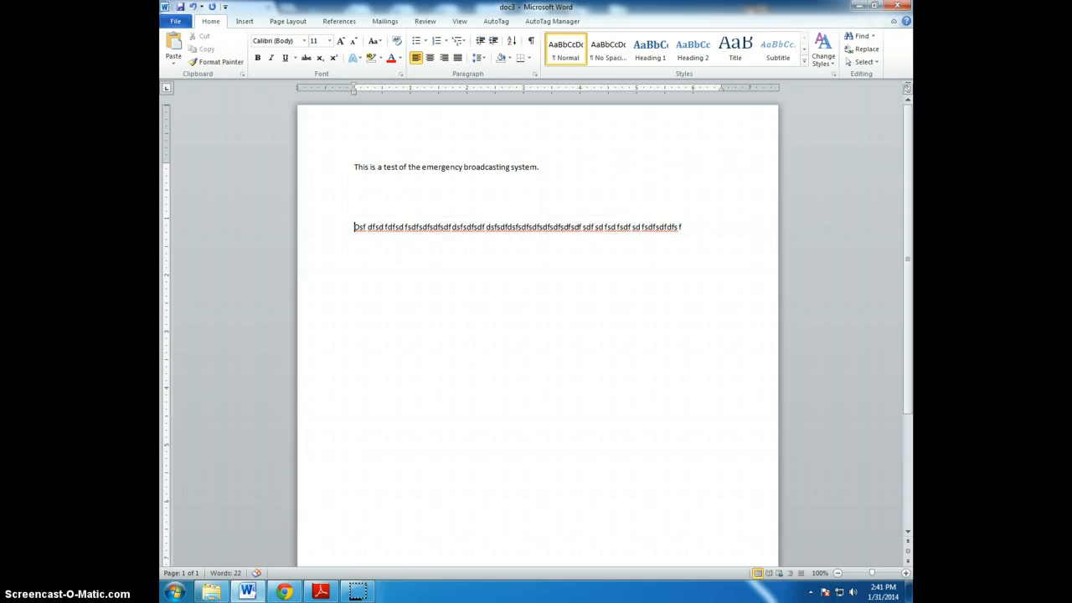
- Remove the three paragraph breaks so the filler text rejoins the sentence
{"action": "key", "text": "BackSpace"}
{"action": "key", "text": "BackSpace"}
{"action": "key", "text": "BackSpace"}
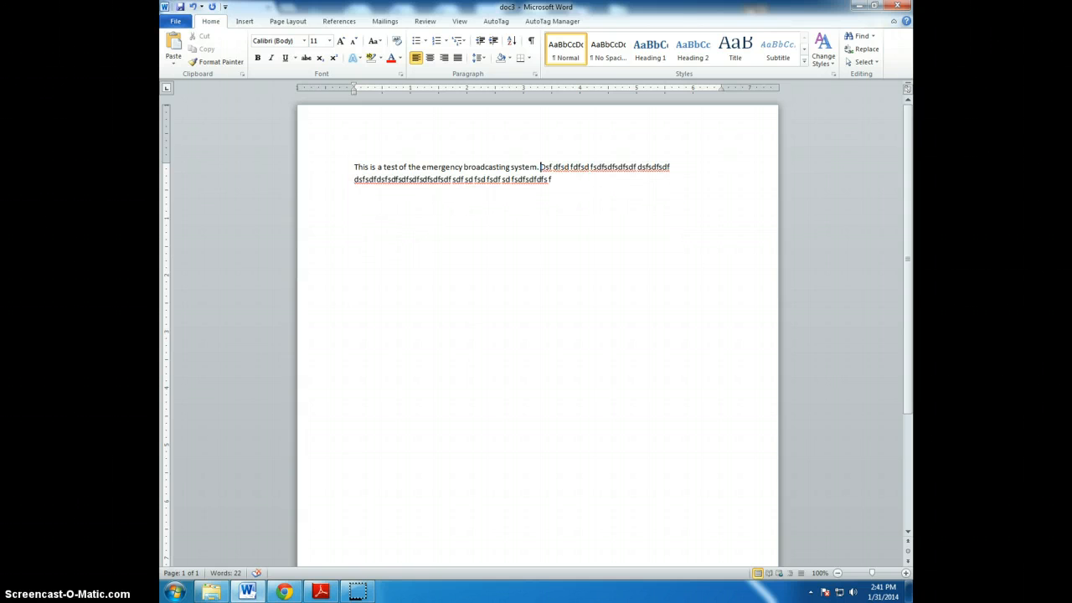
- Insert five paragraph breaks in front of the filler text to move it further down the page
{"action": "key", "text": "Return"}
{"action": "key", "text": "Return"}
{"action": "key", "text": "Return"}
{"action": "key", "text": "Return"}
{"action": "key", "text": "Return"}
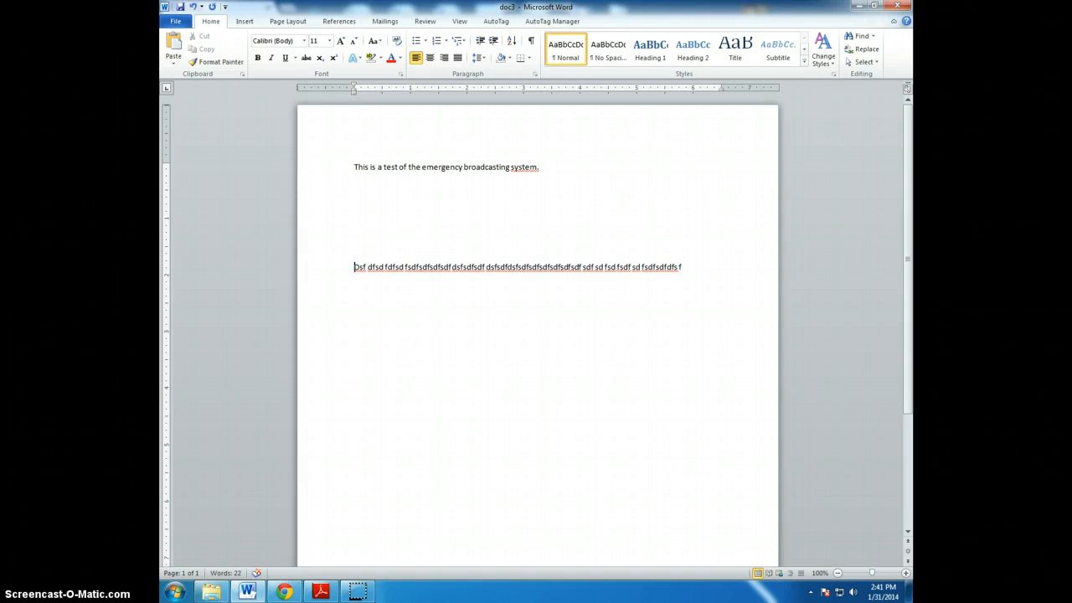
- Remove the five paragraph breaks and delete all the filler text following the sentence
{"action": "key", "text": "BackSpace"}
{"action": "key", "text": "BackSpace"}
{"action": "key", "text": "BackSpace"}
{"action": "key", "text": "BackSpace"}
{"action": "key", "text": "BackSpace"}
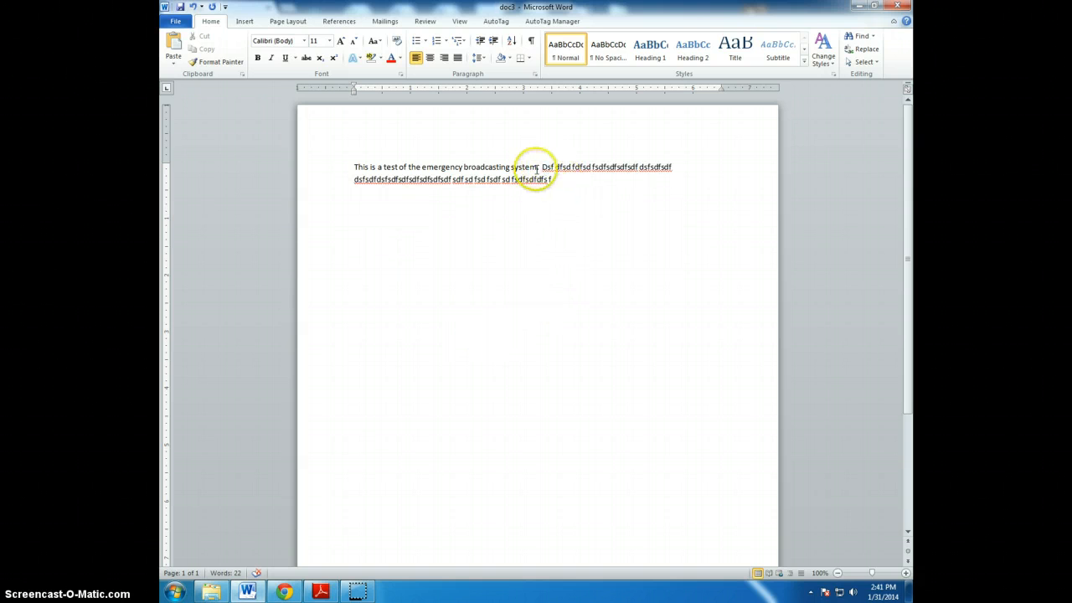
{"action": "left_click_drag", "start_coordinate": [543, 167], "coordinate": [555, 180]}
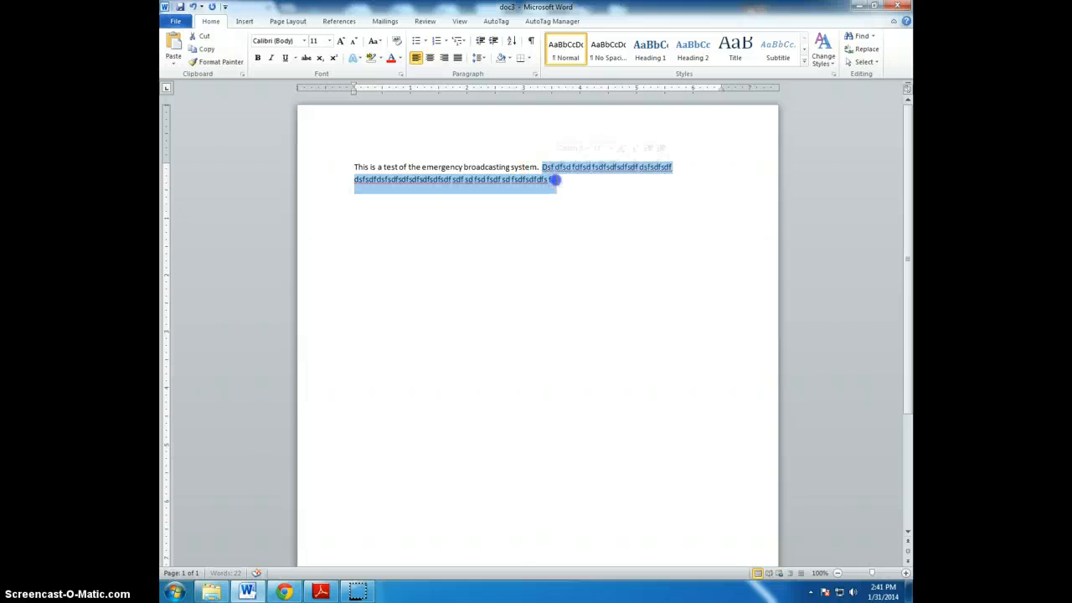
{"action": "key", "text": "BackSpace"}
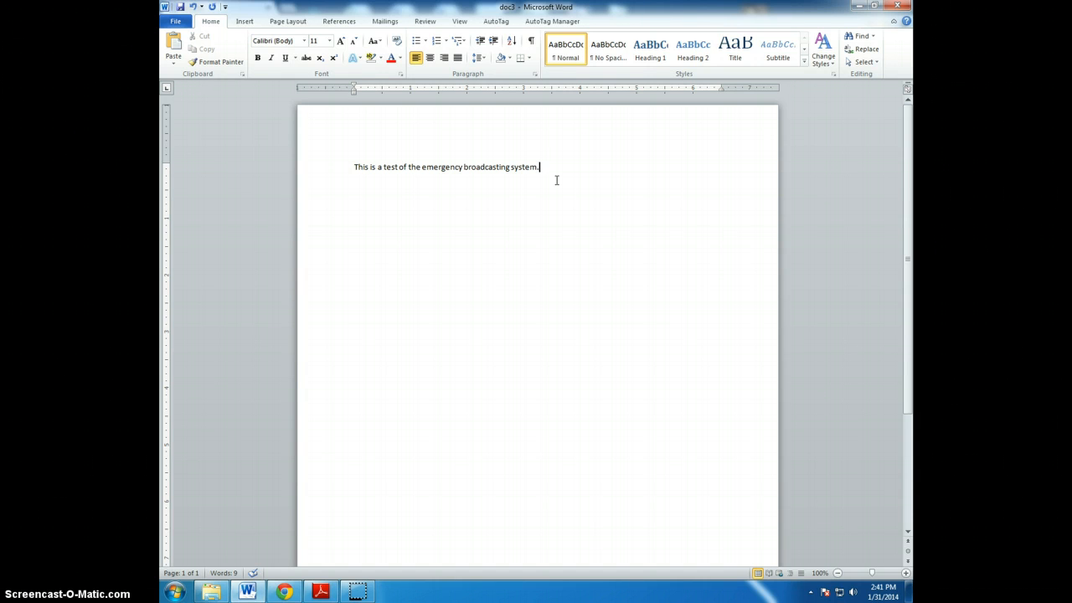
- Add the sentence "This is only a test." after the first sentence
{"action": "left_click", "coordinate": [907, 574]}
{"action": "left_click", "coordinate": [907, 574]}
{"action": "left_click", "coordinate": [906, 574]}
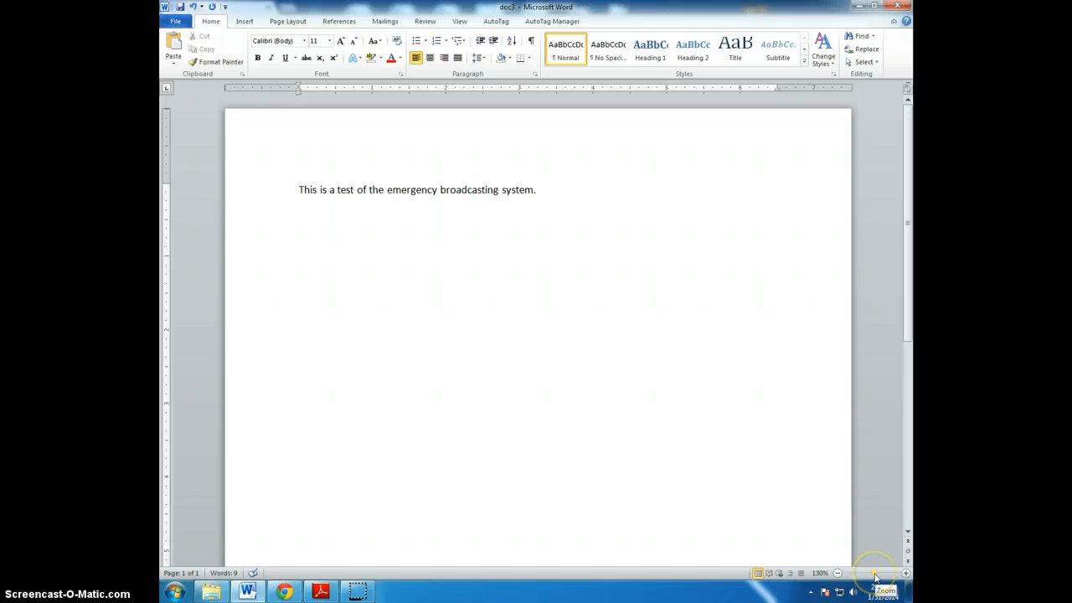
{"action": "left_click", "coordinate": [906, 574]}
{"action": "left_click", "coordinate": [907, 574]}
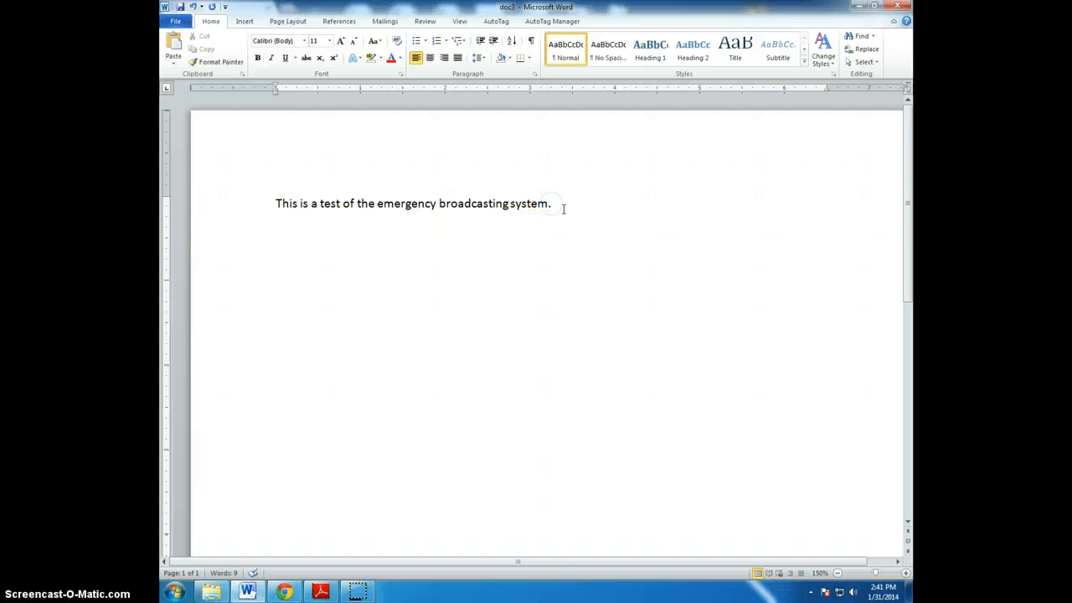
{"action": "type", "text": "This is only a test."}
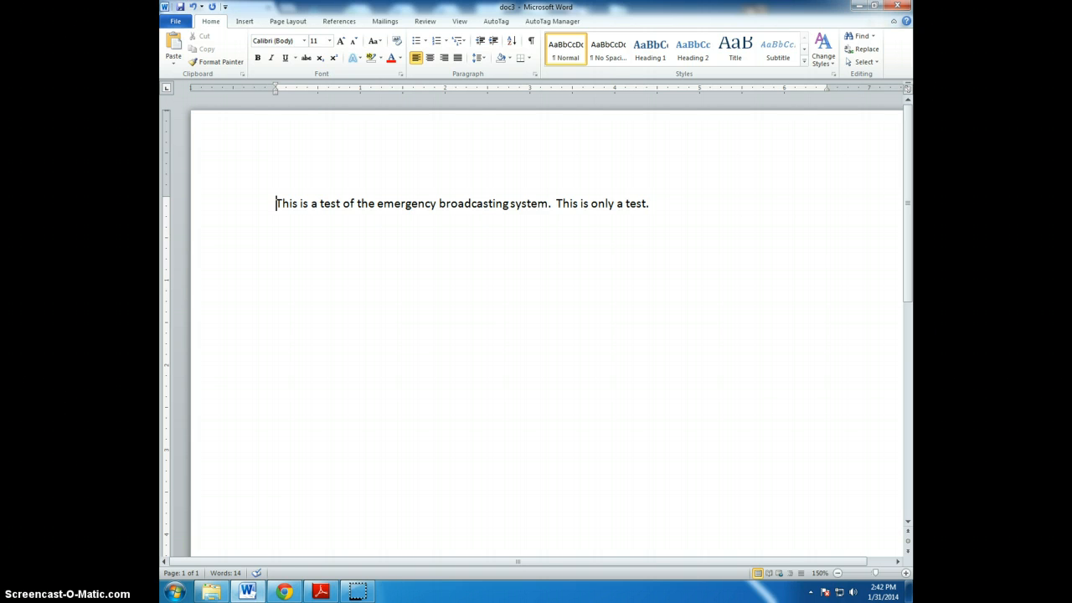
- Select the words "emergency broadcasting" in the first sentence one character at a time
{"action": "key", "text": "Right"}
{"action": "key", "text": "Right"}
{"action": "key", "text": "Right"}
{"action": "key", "text": "Right"}
{"action": "key", "text": "Right"}
{"action": "key", "text": "Right"}
{"action": "key", "text": "Right"}
{"action": "key", "text": "Right"}
{"action": "key", "text": "Right"}
{"action": "key", "text": "Right"}
{"action": "key", "text": "Right"}
{"action": "key", "text": "Right"}
{"action": "key", "text": "Right"}
{"action": "key", "text": "Right"}
{"action": "key", "text": "Right"}
{"action": "key", "text": "Right"}
{"action": "key", "text": "Right"}
{"action": "key", "text": "Right"}
{"action": "key", "text": "Right"}
{"action": "left_click", "coordinate": [376, 203]}
{"action": "key", "text": "shift+Right"}
{"action": "key", "text": "shift+Right"}
{"action": "key", "text": "shift+Right"}
{"action": "key", "text": "shift+Right"}
{"action": "key", "text": "shift+Right"}
{"action": "key", "text": "shift+Right"}
{"action": "key", "text": "shift+Right"}
{"action": "key", "text": "shift+Right"}
{"action": "key", "text": "shift+Right"}
{"action": "key", "text": "shift+Right"}
{"action": "key", "text": "shift+Right"}
{"action": "key", "text": "shift+Right"}
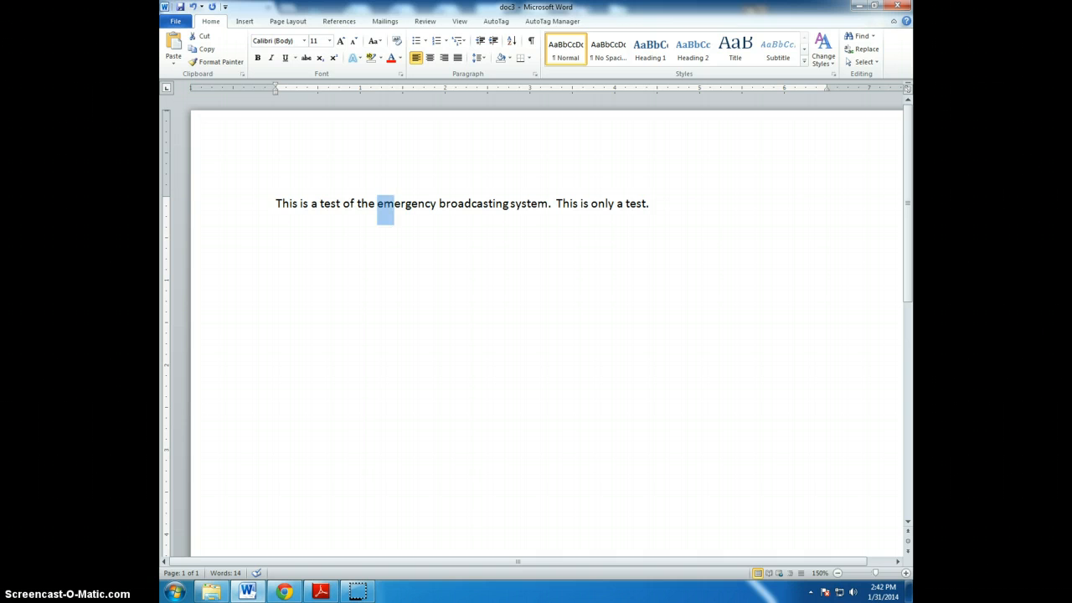
{"action": "key", "text": "shift+Right"}
{"action": "key", "text": "shift+Right"}
{"action": "key", "text": "shift+Right"}
{"action": "key", "text": "shift+Right"}
{"action": "key", "text": "shift+Right"}
{"action": "key", "text": "shift+Right"}
{"action": "key", "text": "shift+Right"}
{"action": "key", "text": "shift+Right"}
{"action": "key", "text": "shift+Right"}
{"action": "key", "text": "shift+Right"}
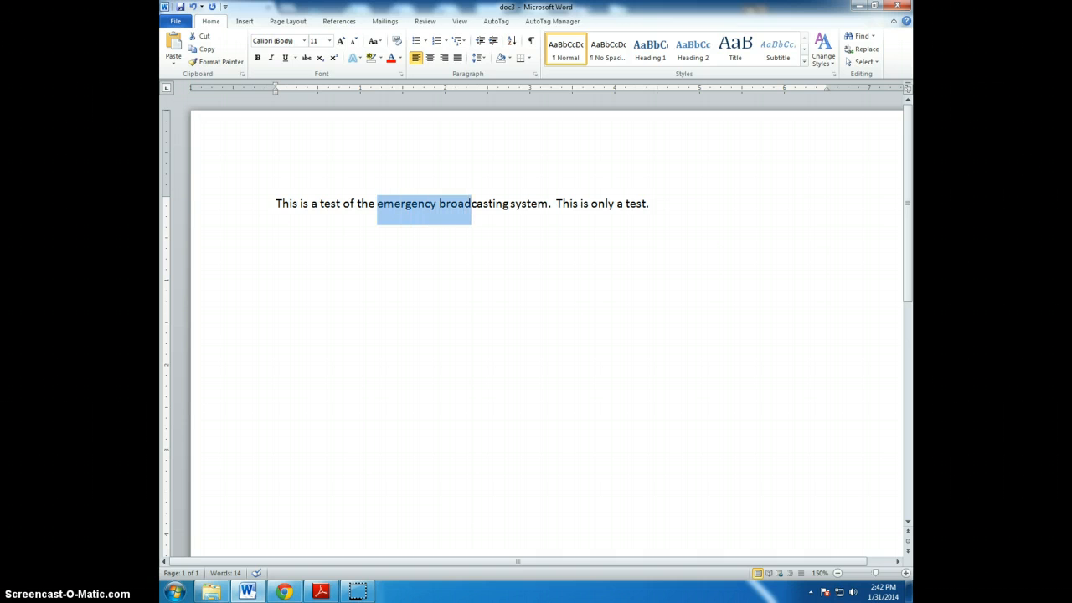
{"action": "key", "text": "shift+Right"}
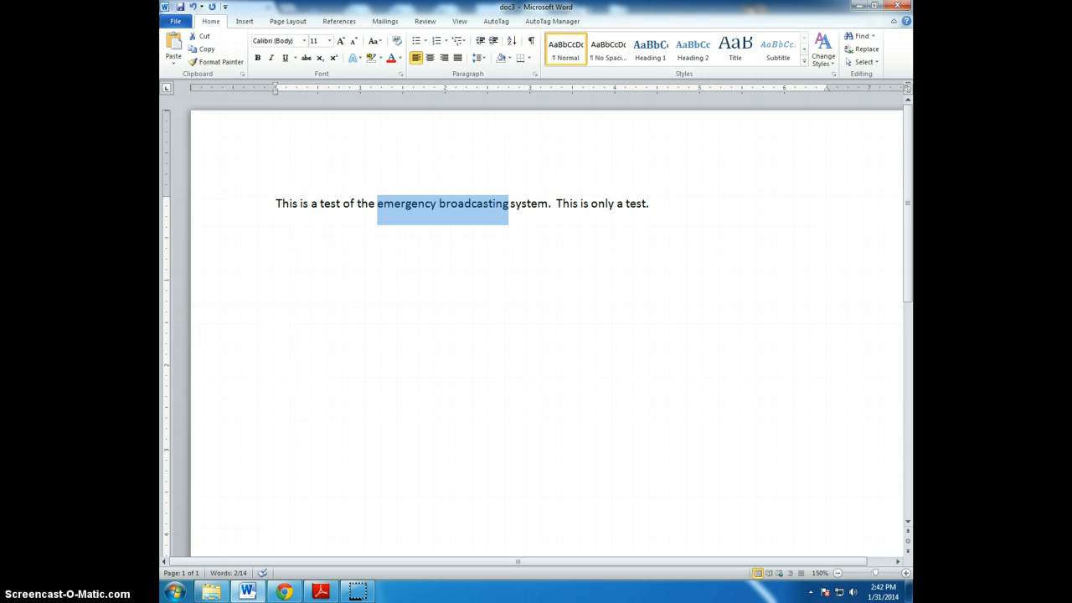
- Reselect from the start of "emergency" one word at a time to cover "emergency broadcasting system"
{"action": "left_click", "coordinate": [377, 204]}
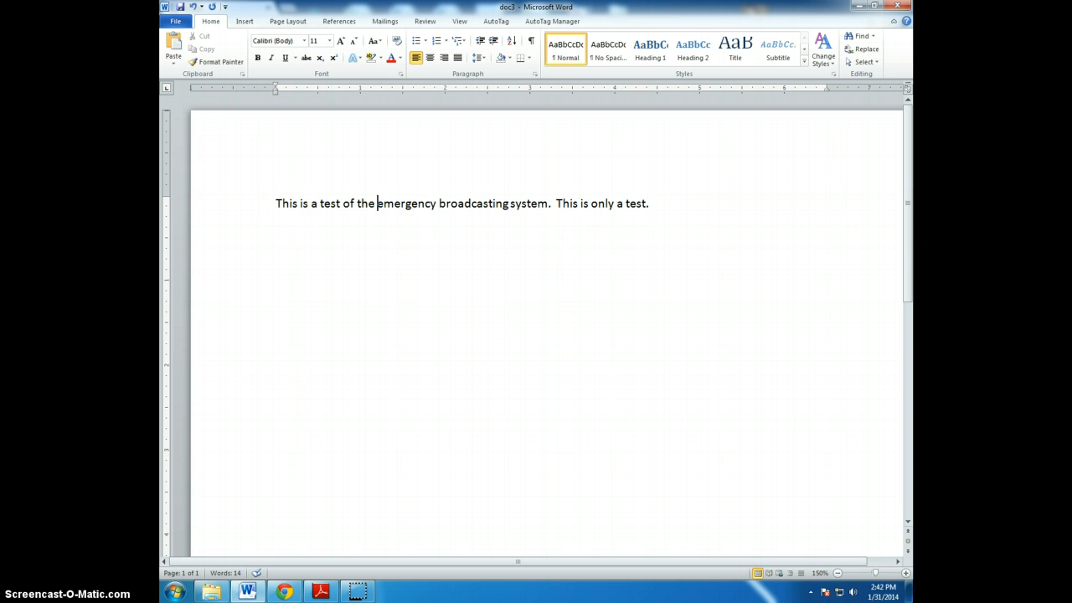
{"action": "key", "text": "ctrl+shift+Right"}
{"action": "key", "text": "ctrl+shift+Right"}
{"action": "key", "text": "ctrl+shift+Right"}
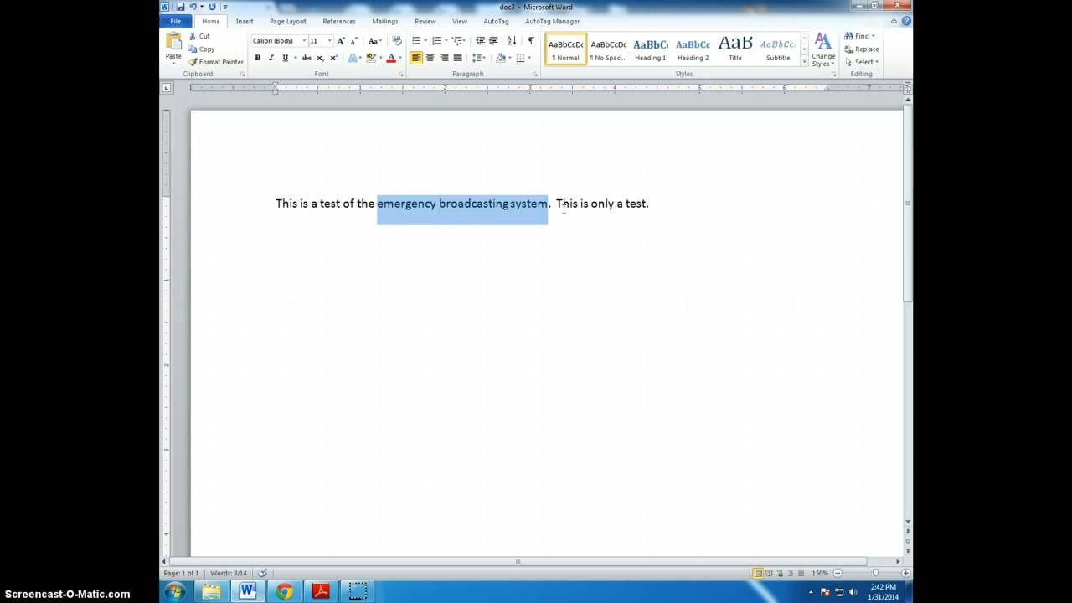
- Shrink the selection back to the start of "emergency" and reselect "emergency broadcasting" one character at a time
{"action": "key", "text": "ctrl+shift+Left"}
{"action": "key", "text": "ctrl+shift+Left"}
{"action": "key", "text": "ctrl+shift+Left"}
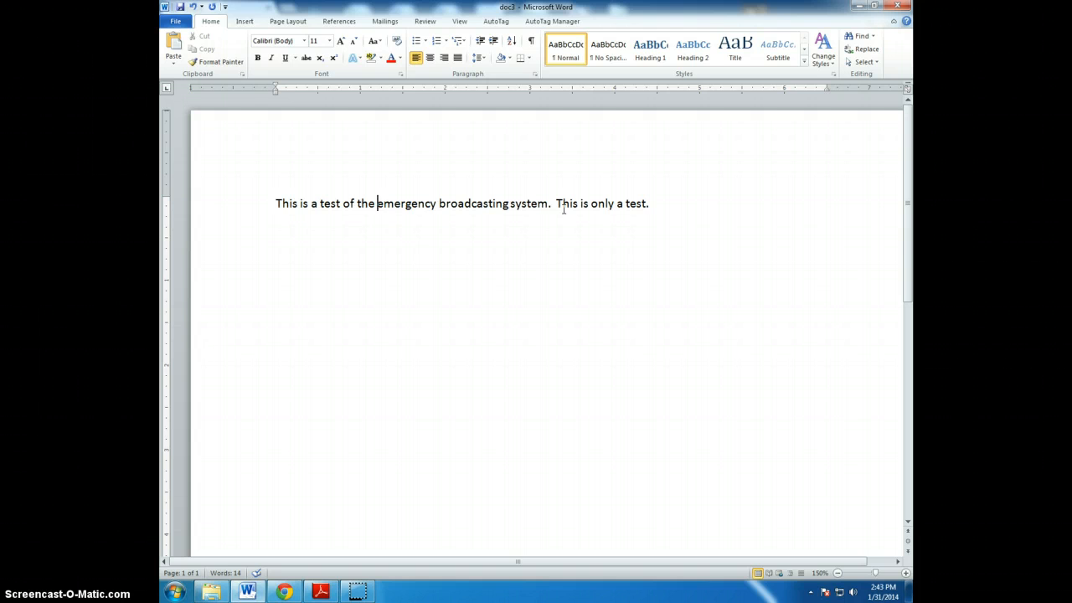
{"action": "key", "text": "shift+Right"}
{"action": "key", "text": "shift+Right"}
{"action": "key", "text": "shift+Right"}
{"action": "key", "text": "shift+Right"}
{"action": "key", "text": "shift+Right"}
{"action": "key", "text": "shift+Right"}
{"action": "key", "text": "shift+Right"}
{"action": "key", "text": "shift+Right"}
{"action": "key", "text": "shift+Right"}
{"action": "key", "text": "shift+Right"}
{"action": "key", "text": "shift+Right"}
{"action": "key", "text": "shift+Right"}
{"action": "key", "text": "shift+Right"}
{"action": "key", "text": "shift+Right"}
{"action": "key", "text": "shift+Right"}
{"action": "key", "text": "shift+Right"}
{"action": "key", "text": "shift+Right"}
{"action": "key", "text": "shift+Right"}
{"action": "key", "text": "shift+Right"}
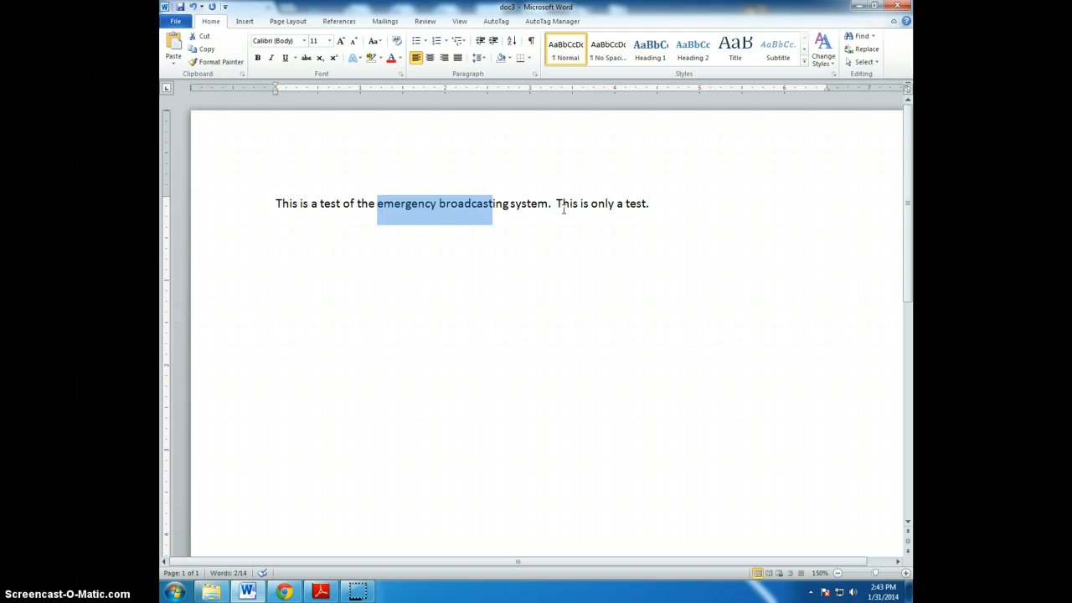
{"action": "key", "text": "shift+Right"}
{"action": "key", "text": "shift+Right"}
{"action": "key", "text": "shift+Right"}
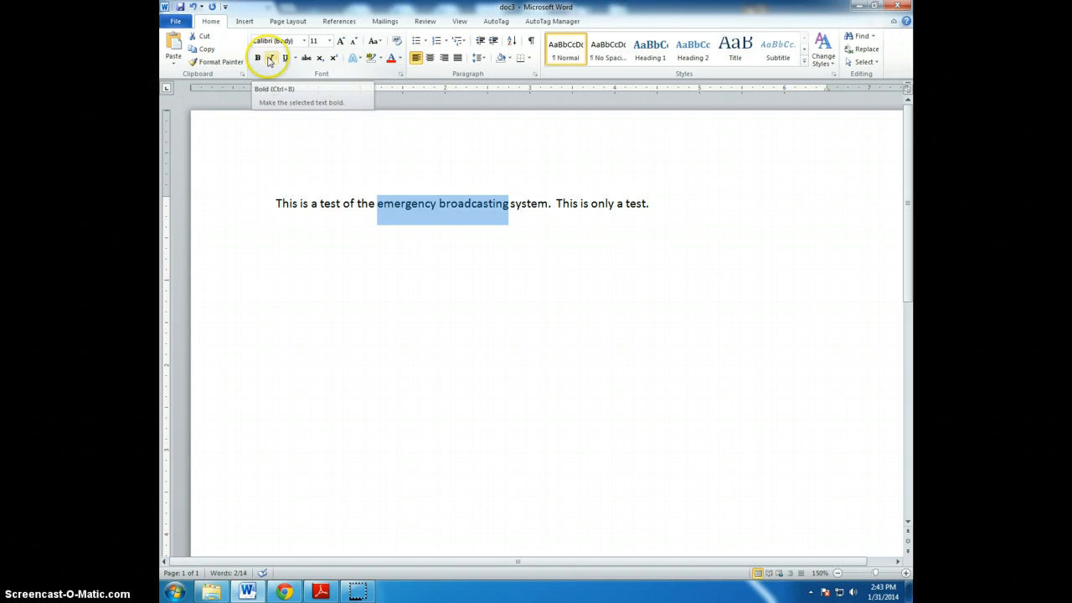
- Format the selected words "emergency broadcasting" as underlined, italic and bold
{"action": "left_click", "coordinate": [286, 59]}
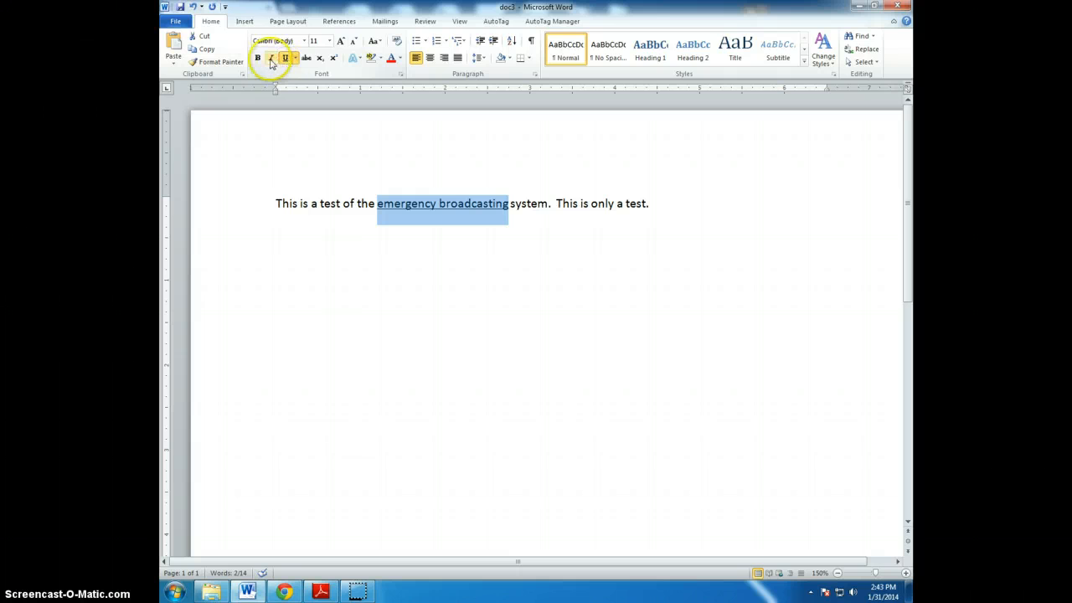
{"action": "left_click", "coordinate": [272, 58]}
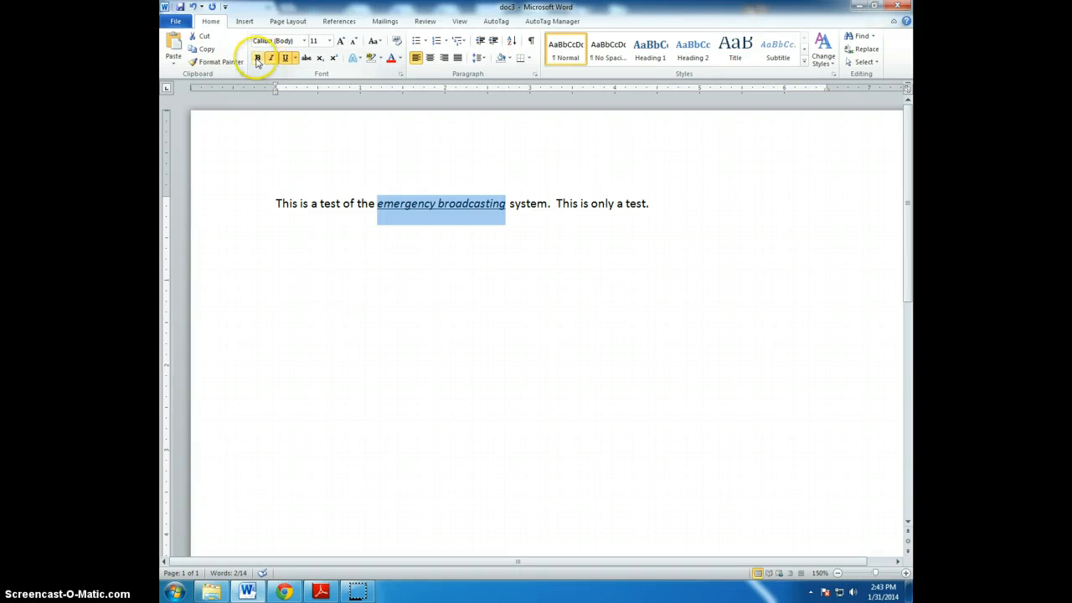
{"action": "left_click", "coordinate": [258, 59]}
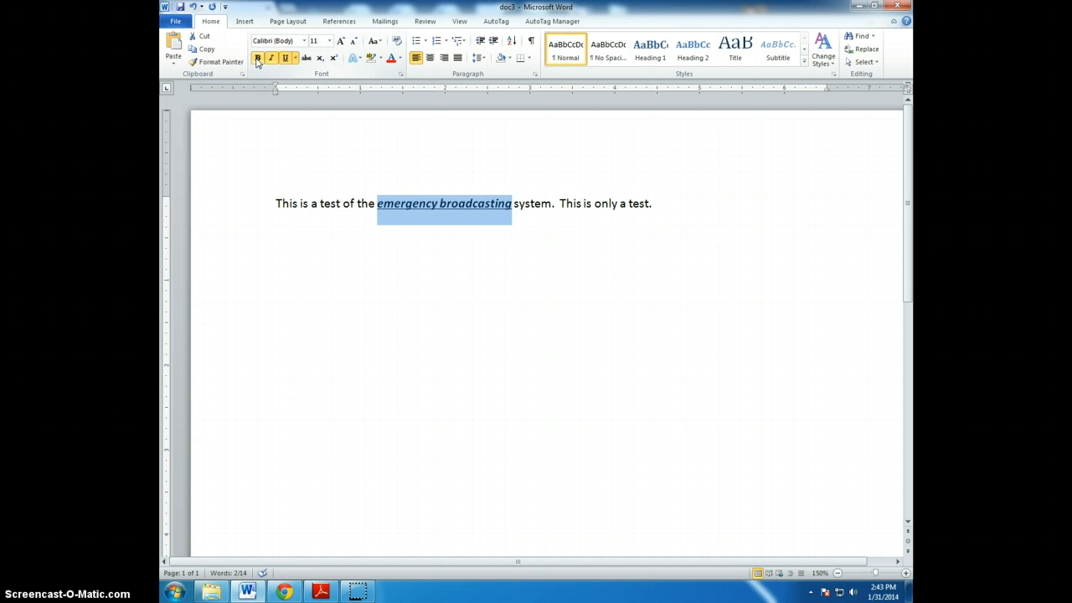
- Delete the selected words "emergency broadcasting" and undo the deletion
{"action": "key", "text": "Delete"}
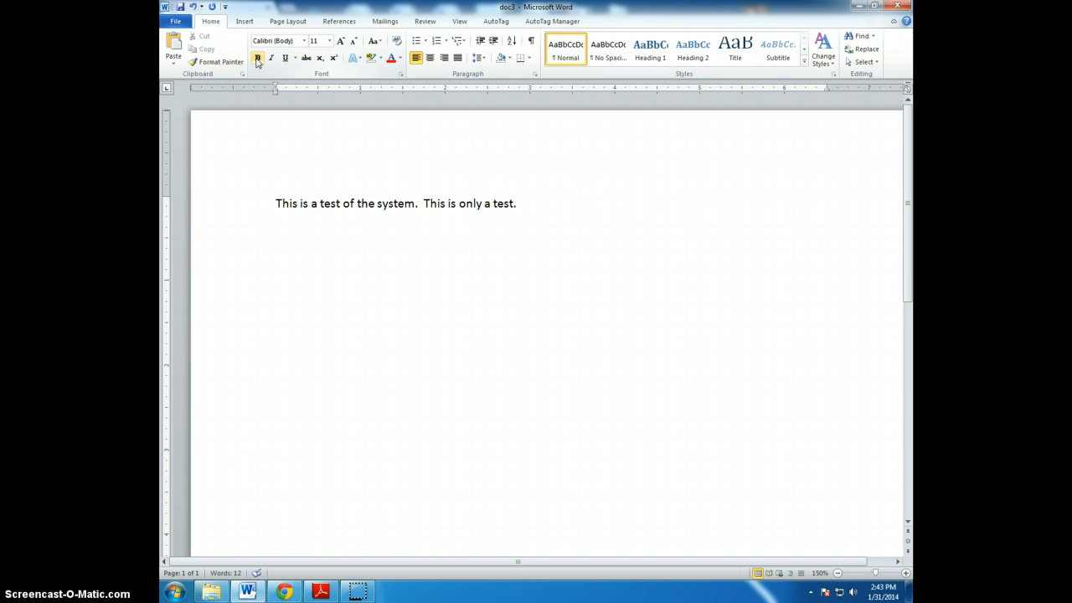
{"action": "left_click", "coordinate": [194, 7]}
{"action": "left_click", "coordinate": [193, 8]}
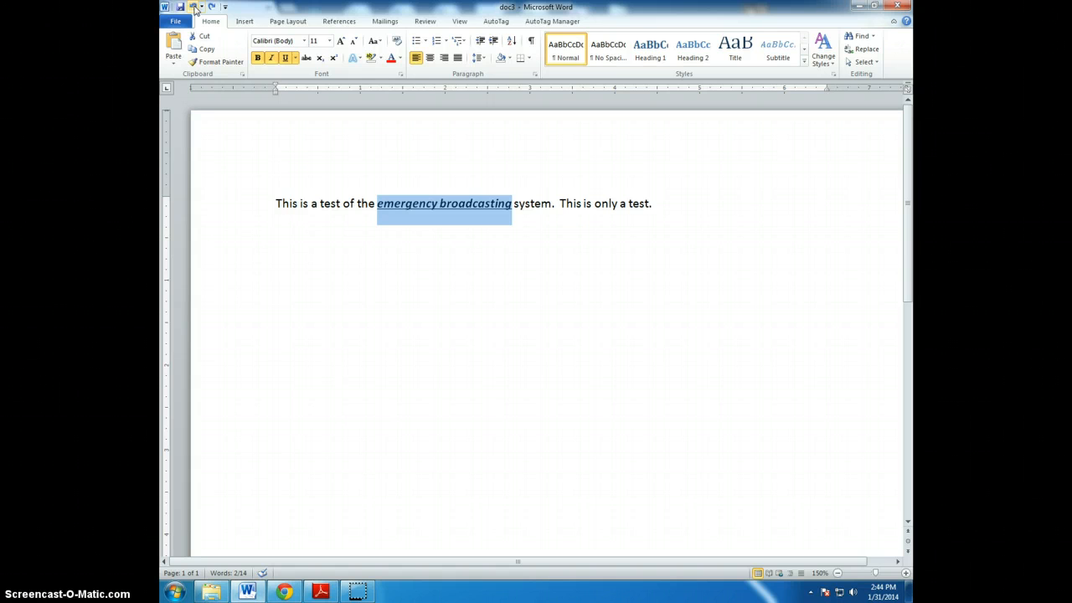
- Undo the bold and italic formatting of "emergency broadcasting", redo both changes and deselect the words
{"action": "left_click", "coordinate": [193, 8]}
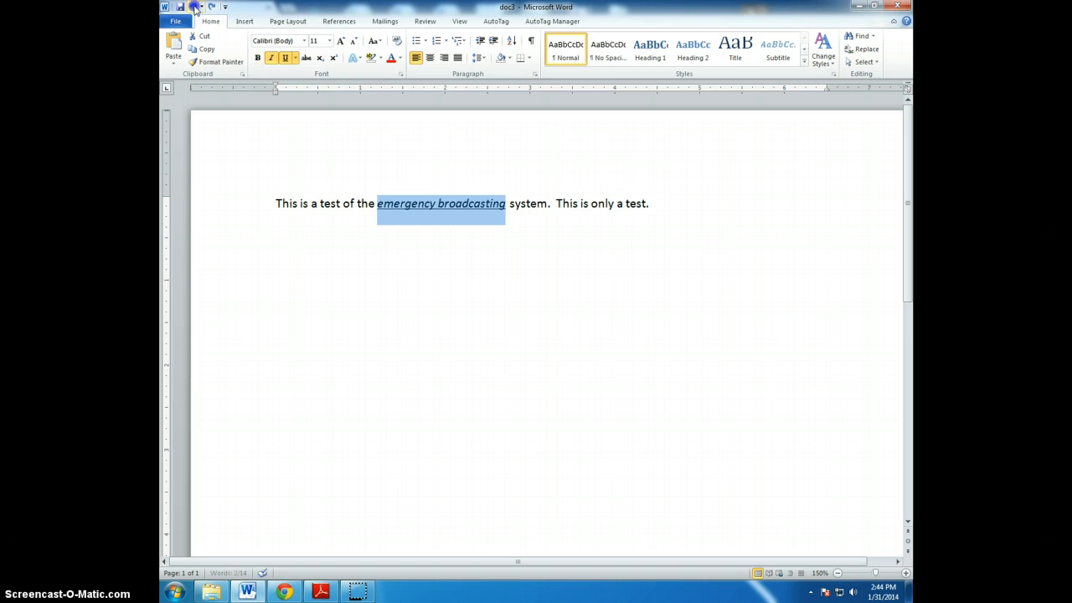
{"action": "left_click", "coordinate": [193, 7]}
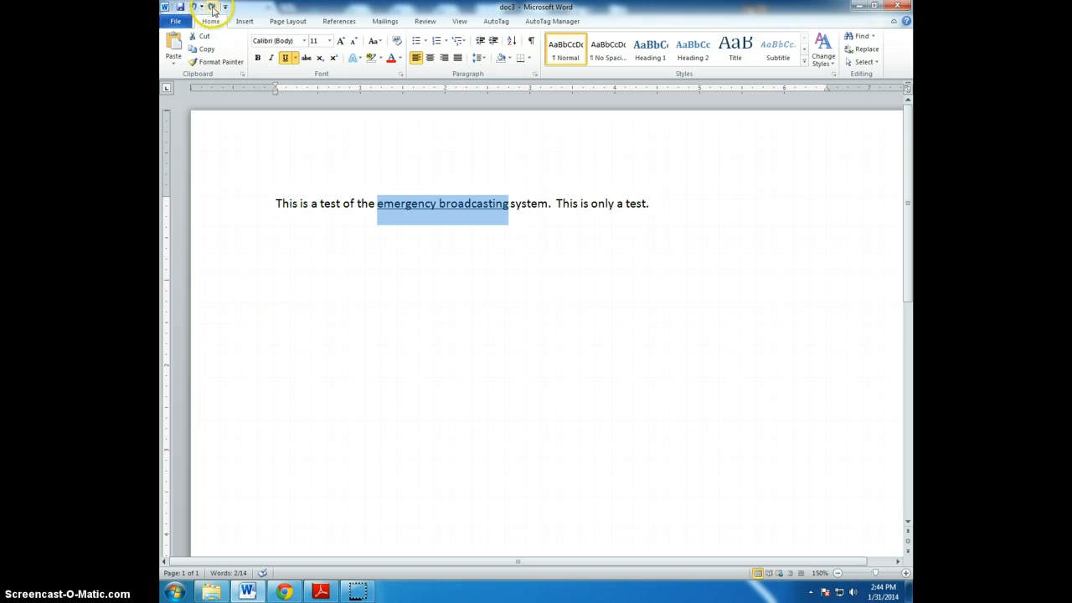
{"action": "left_click", "coordinate": [212, 7]}
{"action": "left_click", "coordinate": [212, 7]}
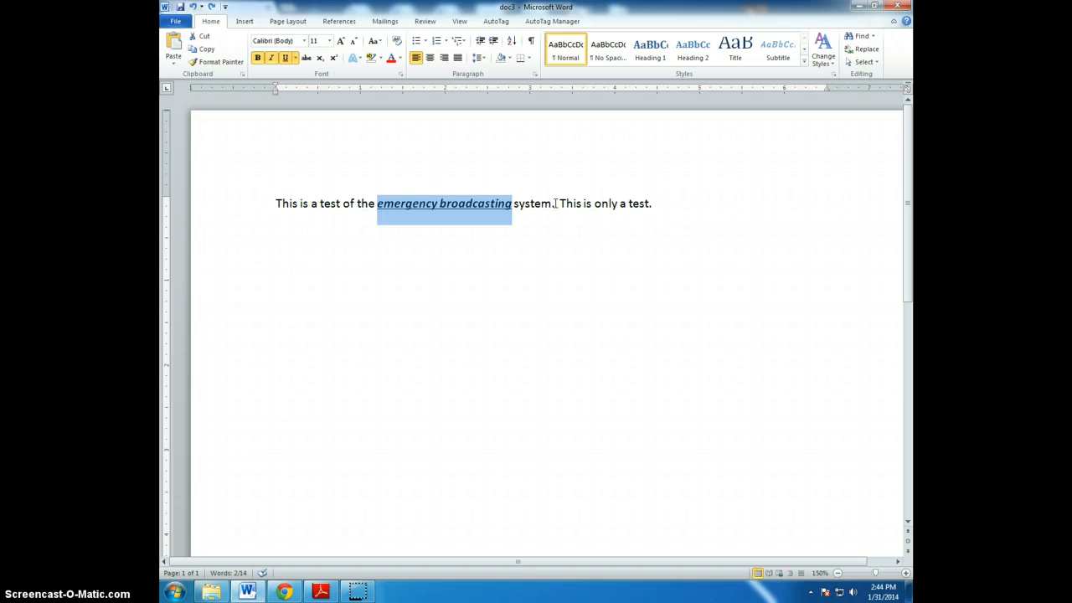
{"action": "left_click", "coordinate": [555, 205]}
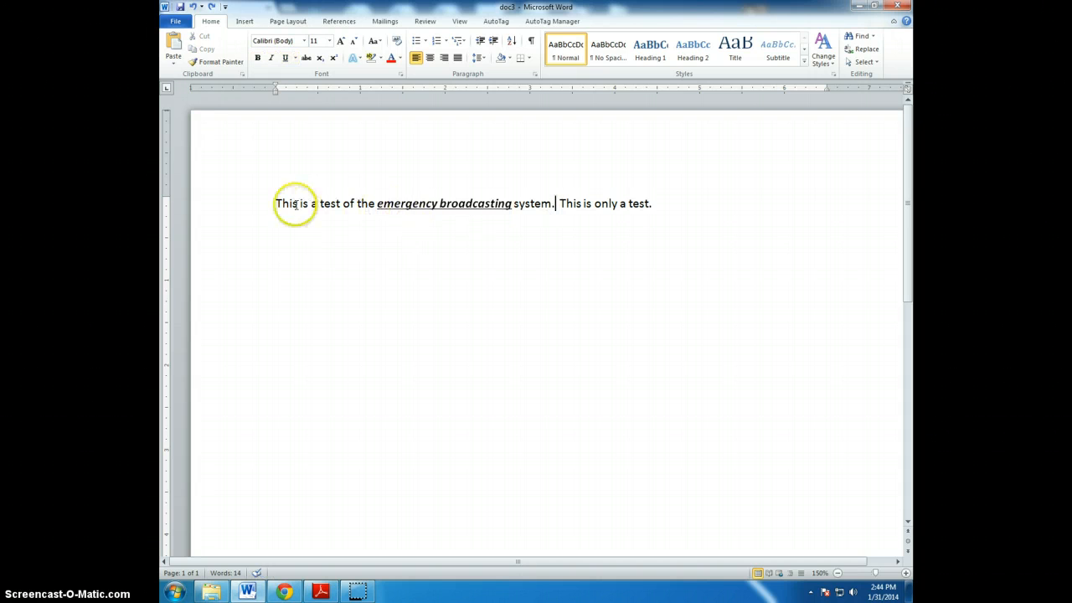
- Try Franklin Gothic Medium on the opening words "This is a test", and set their font to Kristen ITC
{"action": "left_click_drag", "start_coordinate": [270, 203], "coordinate": [330, 202]}
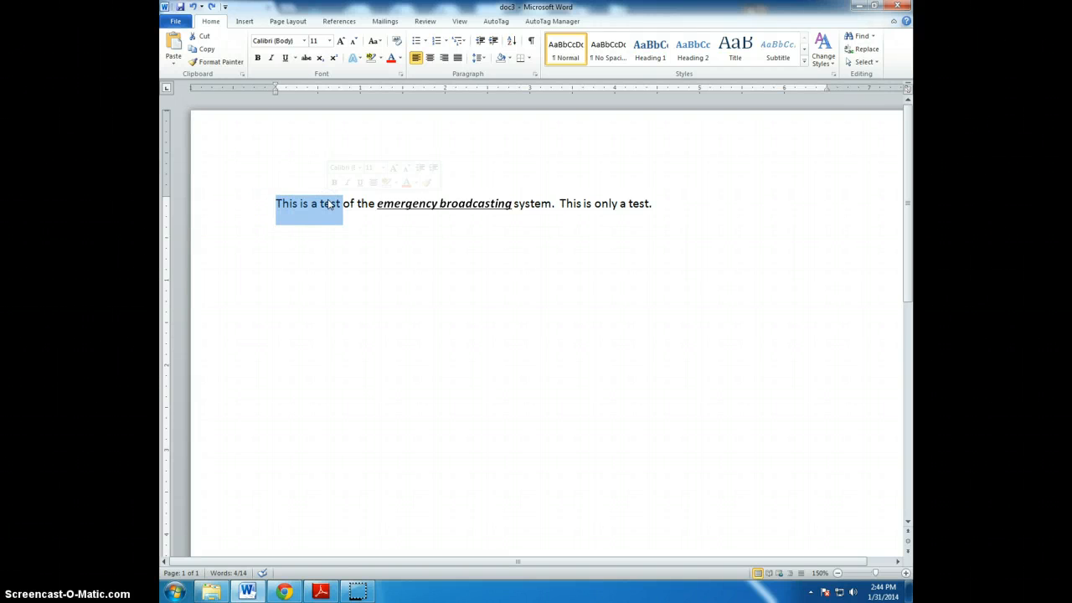
{"action": "left_click", "coordinate": [311, 233]}
{"action": "left_click_drag", "start_coordinate": [275, 205], "coordinate": [330, 204]}
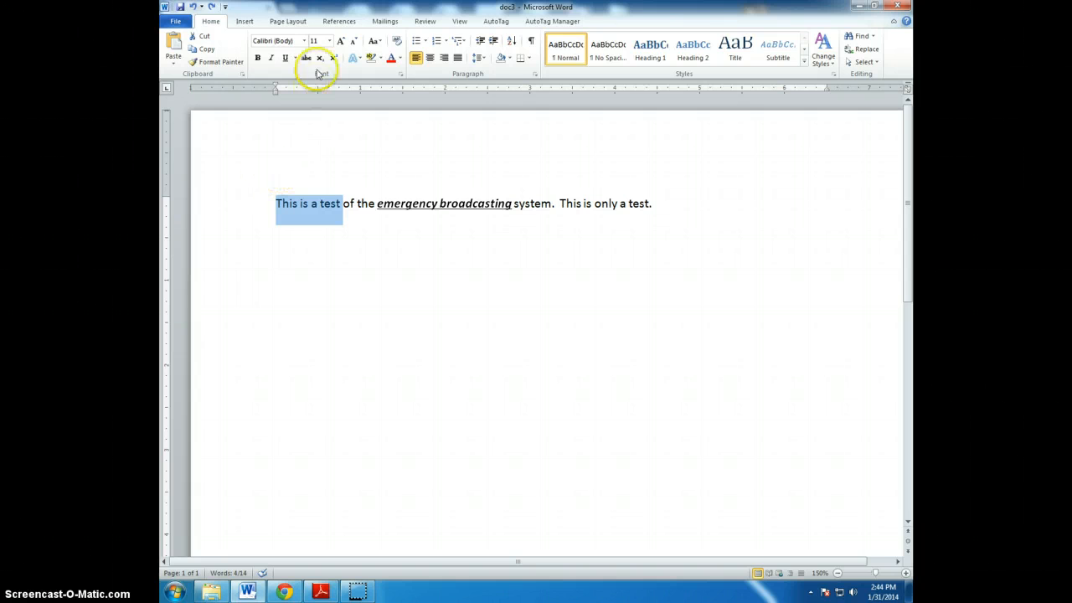
{"action": "left_click", "coordinate": [305, 41]}
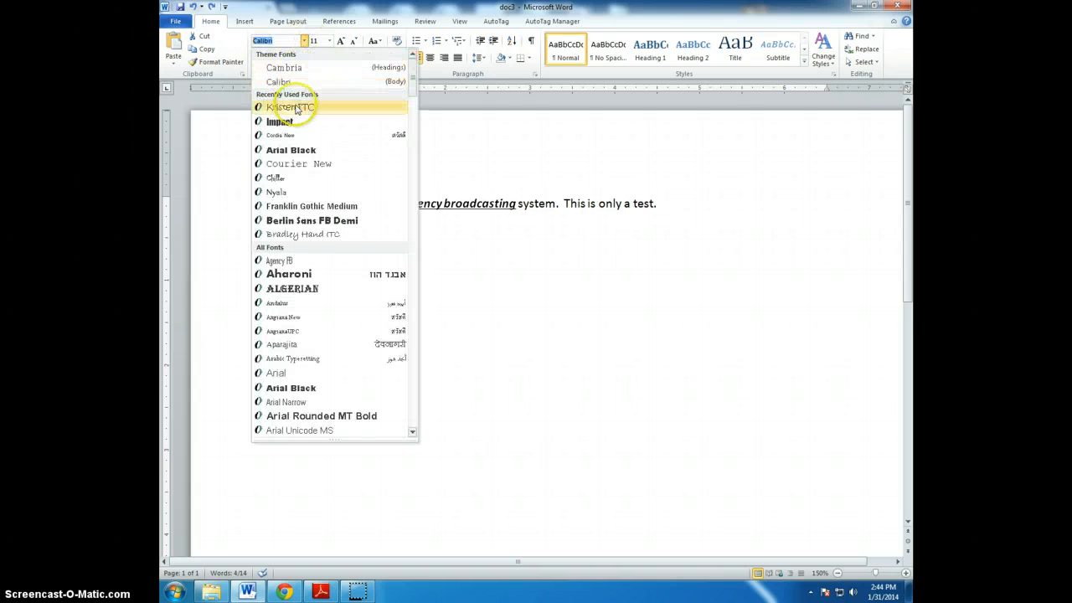
{"action": "left_click", "coordinate": [292, 209]}
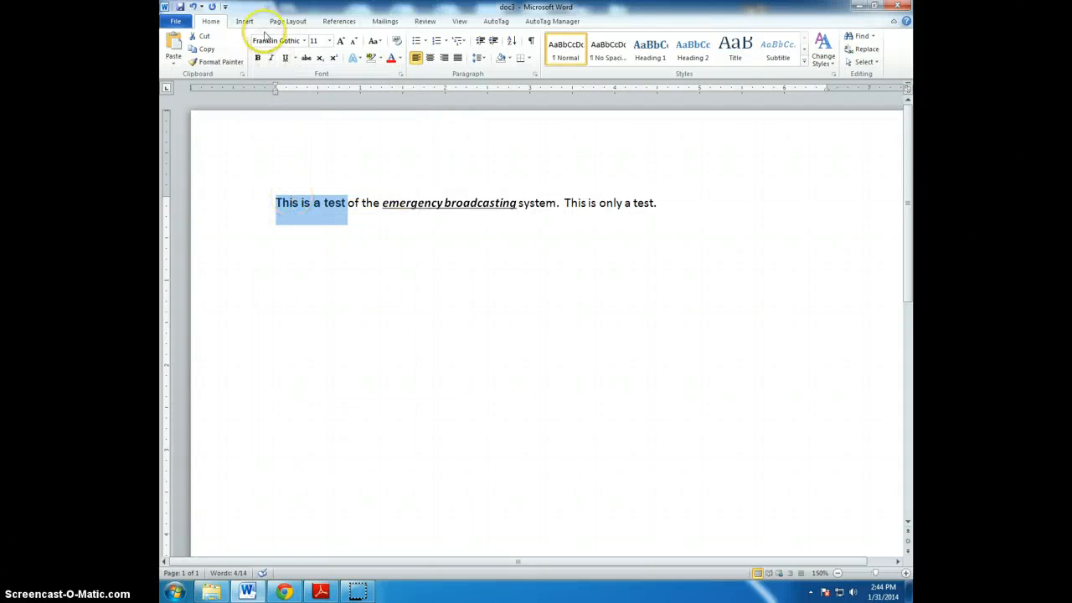
{"action": "left_click", "coordinate": [304, 40]}
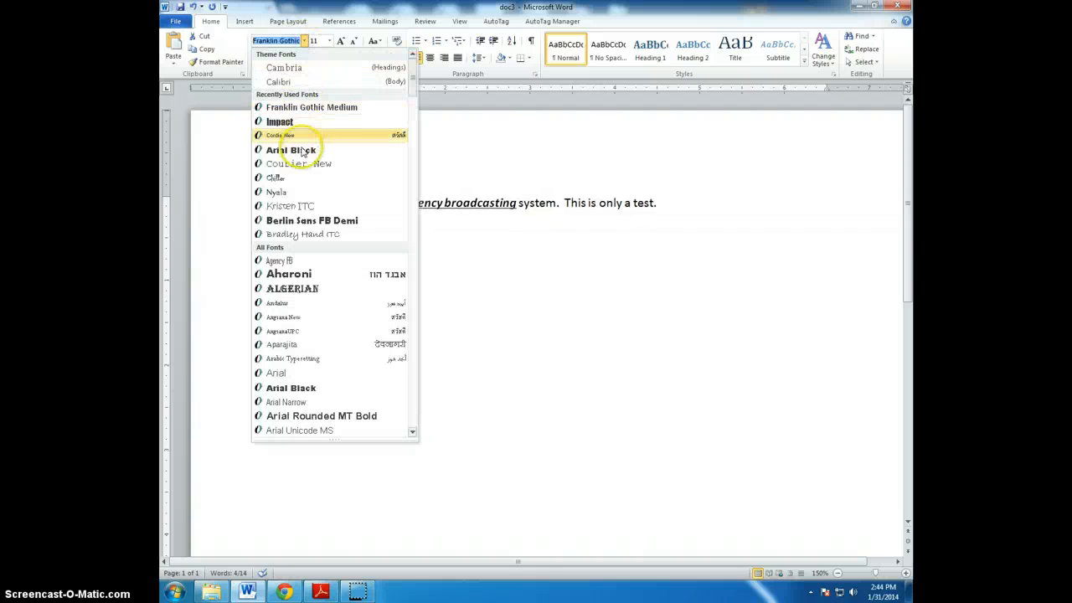
{"action": "left_click", "coordinate": [289, 207]}
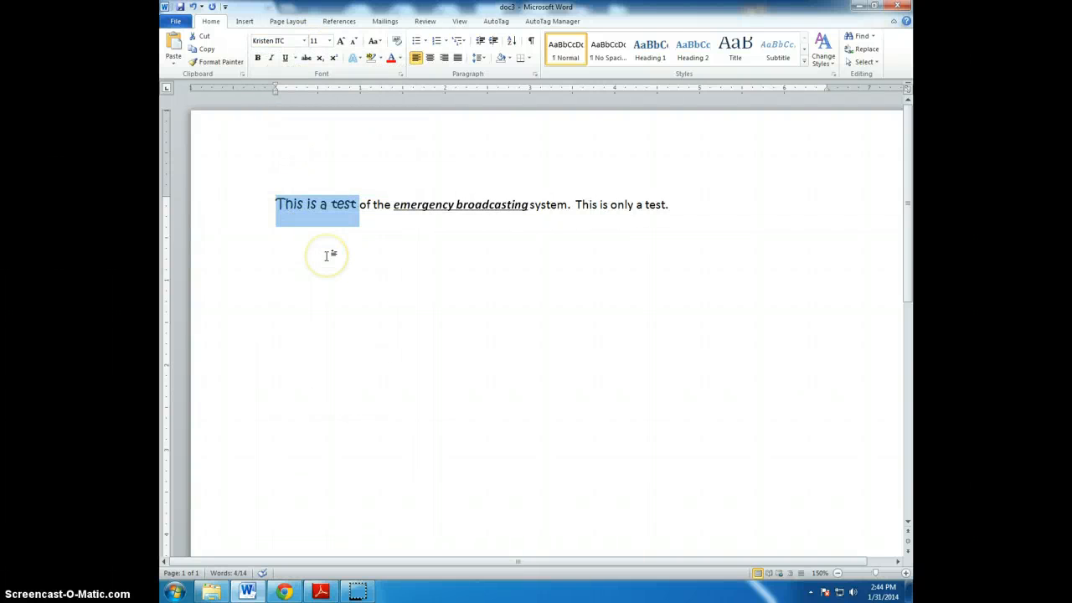
- Set the font size of "This is a test" to 36, change it to 30 and deselect the words
{"action": "left_click", "coordinate": [331, 41]}
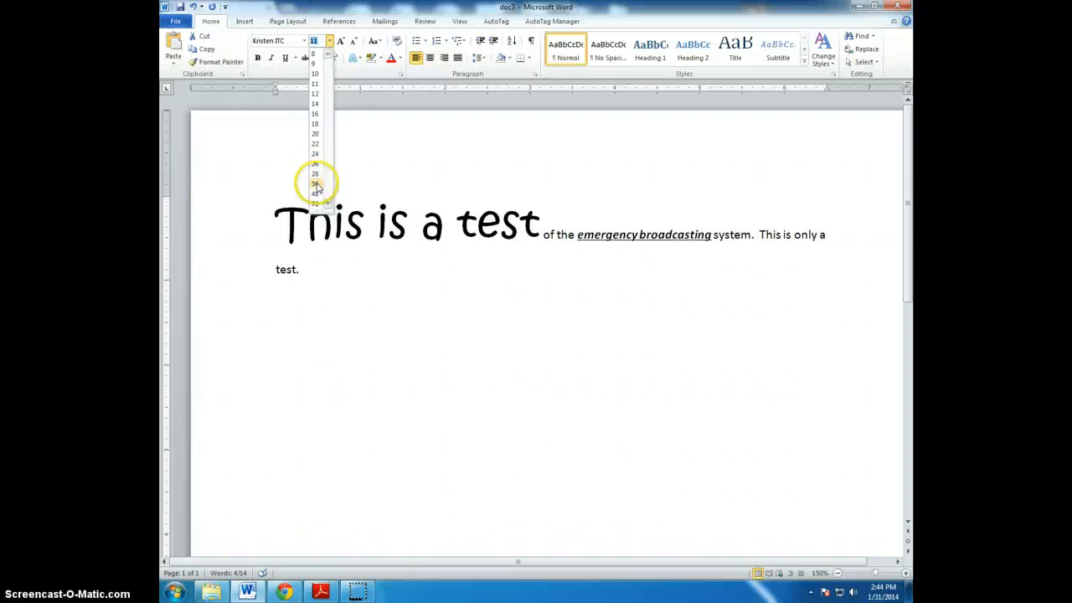
{"action": "left_click", "coordinate": [316, 184]}
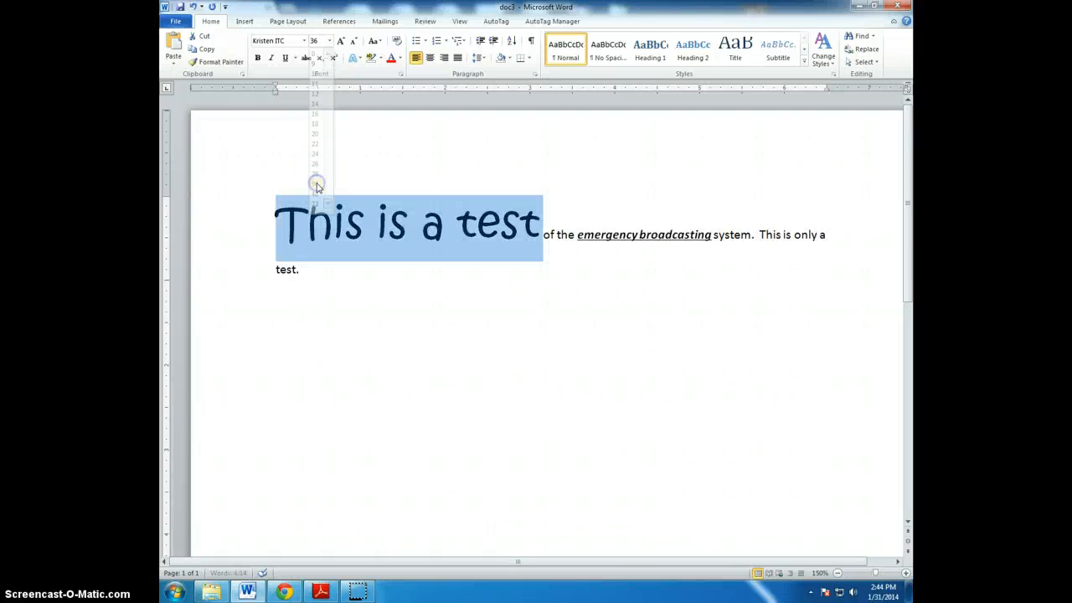
{"action": "left_click", "coordinate": [319, 40]}
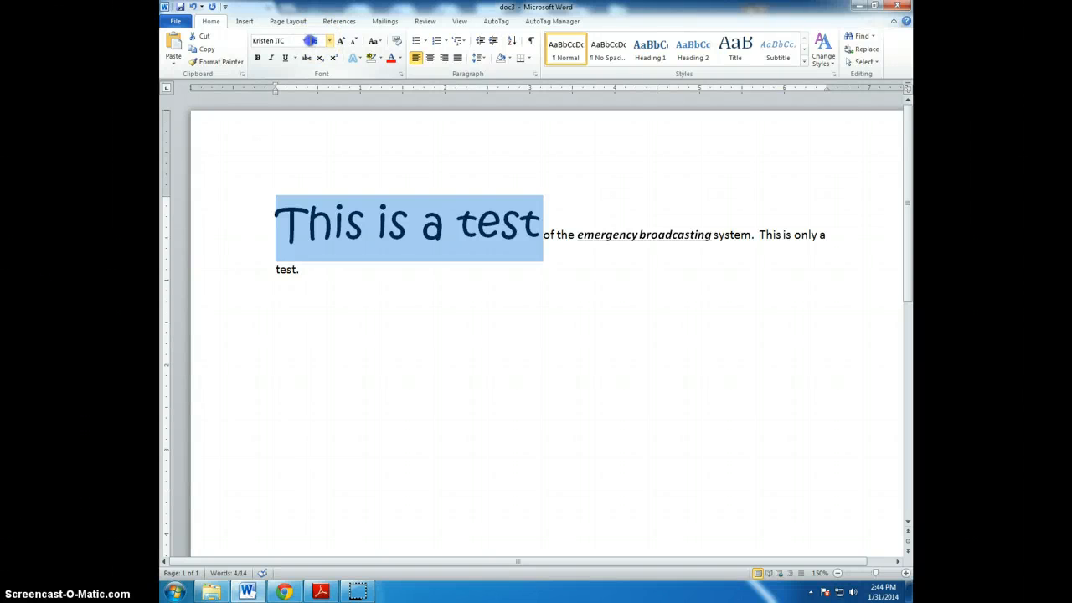
{"action": "type", "text": "30"}
{"action": "key", "text": "Return"}
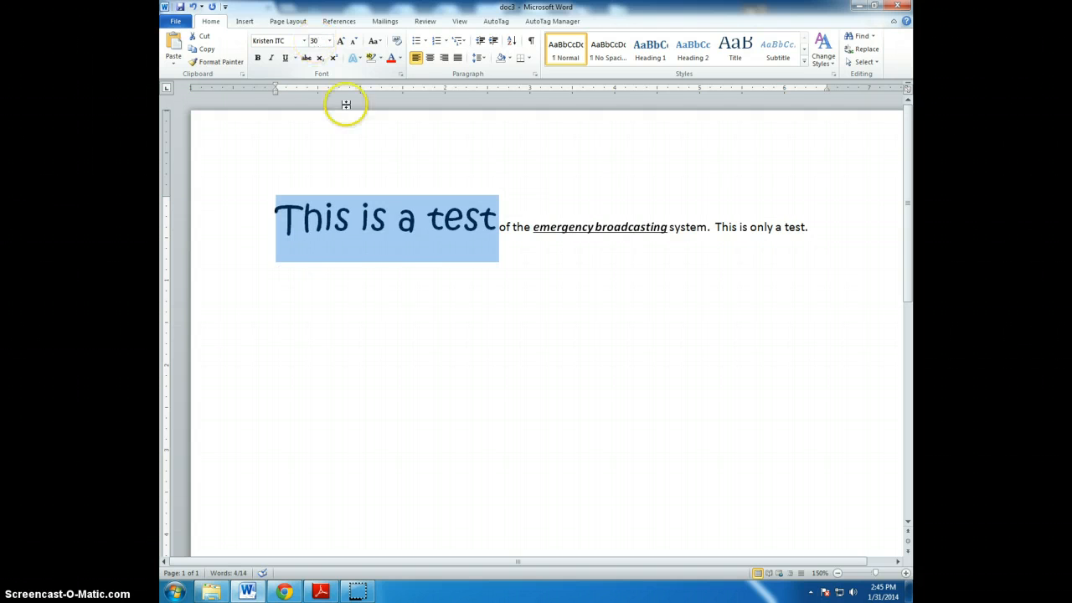
{"action": "left_click", "coordinate": [390, 275]}
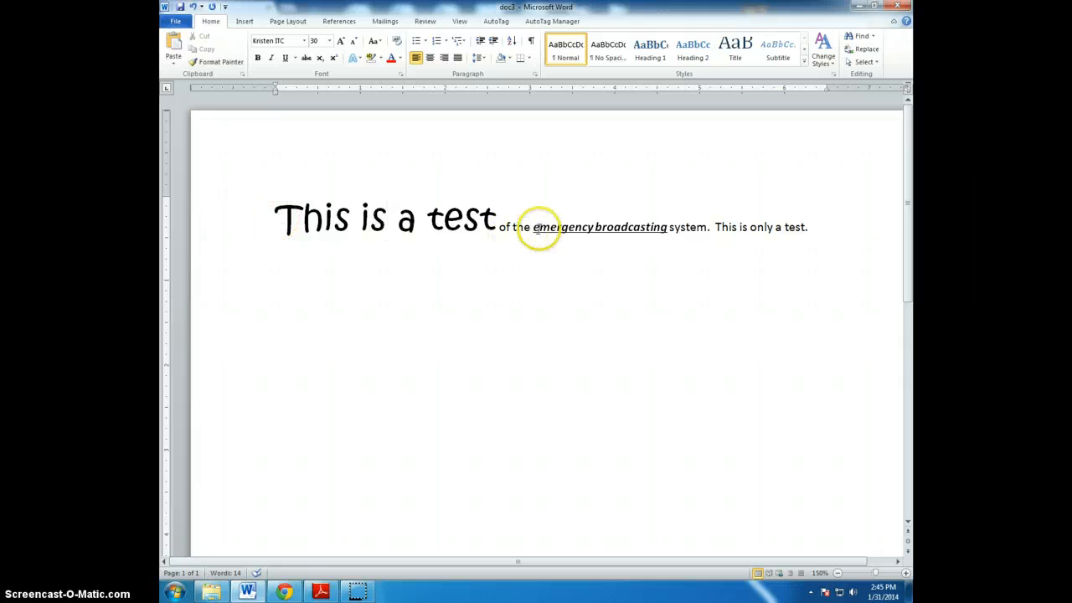
- Change the font color of "This is a test" to a pinkish red from the extended standard colors
{"action": "left_click_drag", "start_coordinate": [276, 217], "coordinate": [491, 212]}
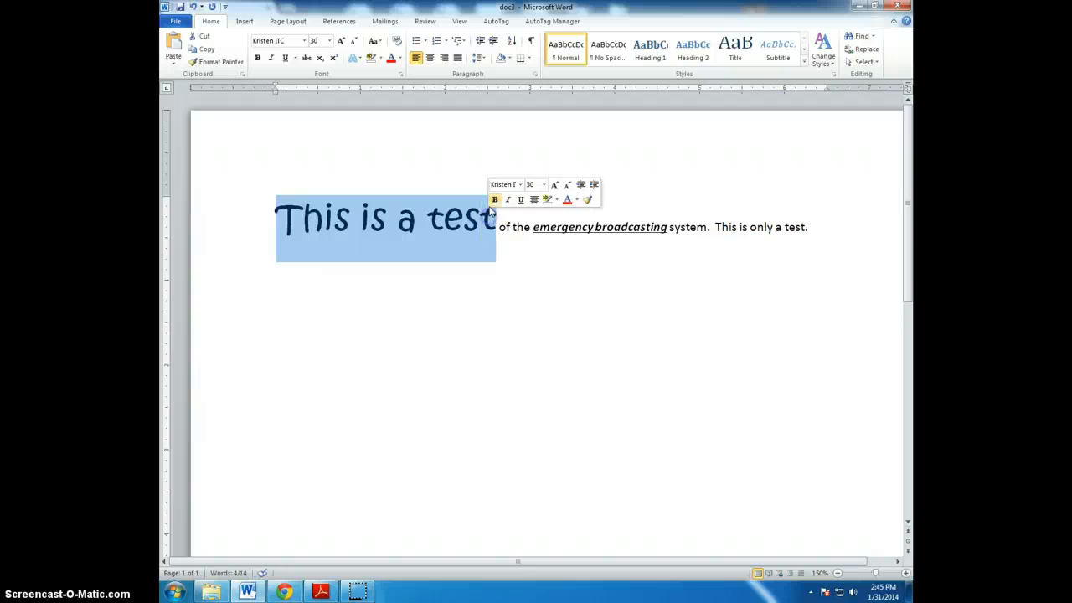
{"action": "left_click", "coordinate": [401, 58]}
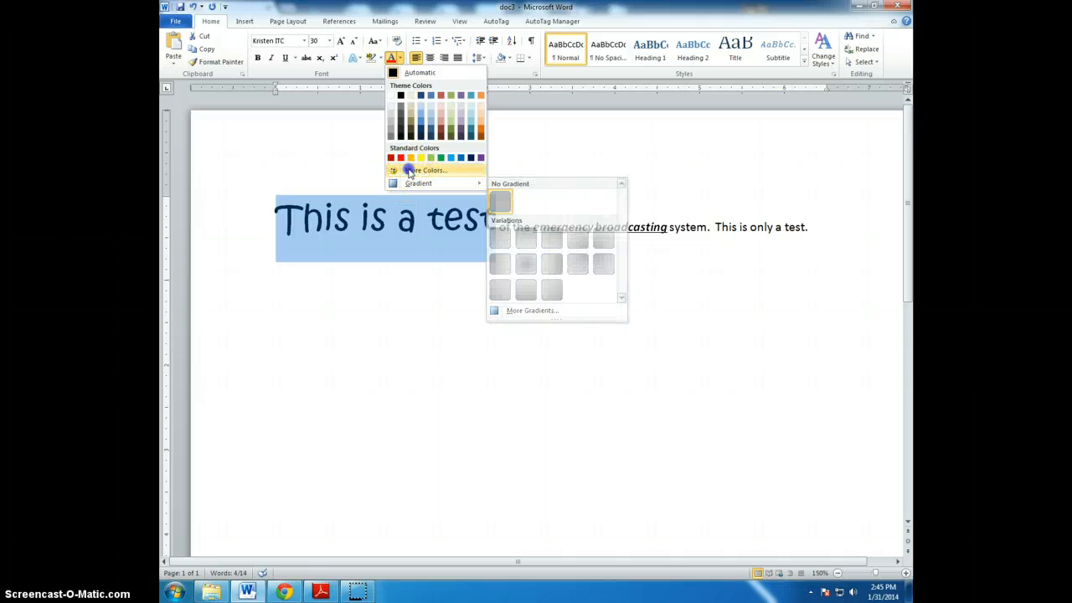
{"action": "left_click", "coordinate": [409, 171]}
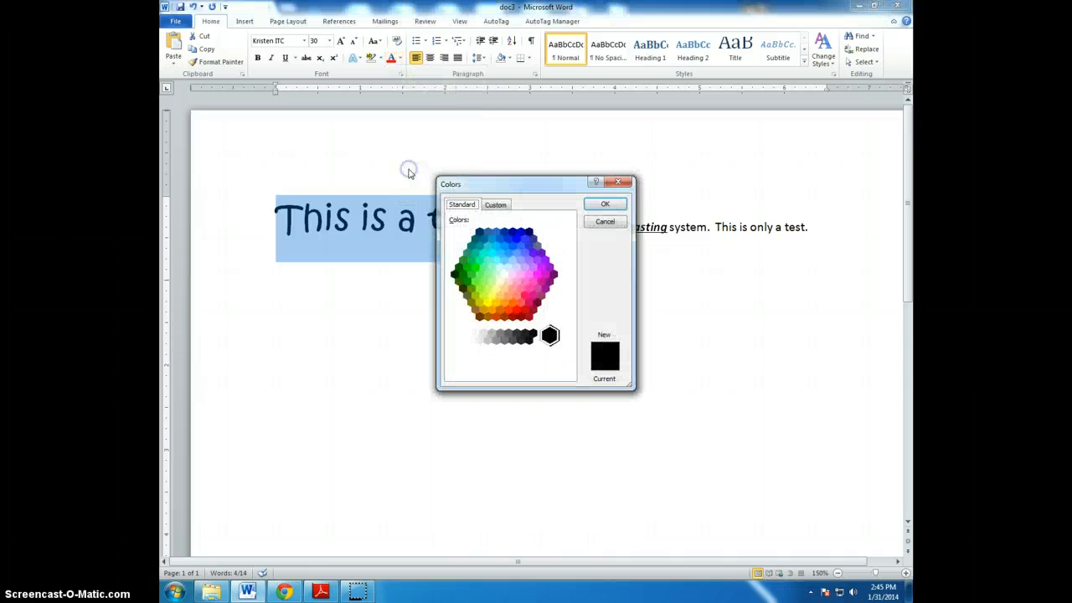
{"action": "left_click", "coordinate": [524, 294]}
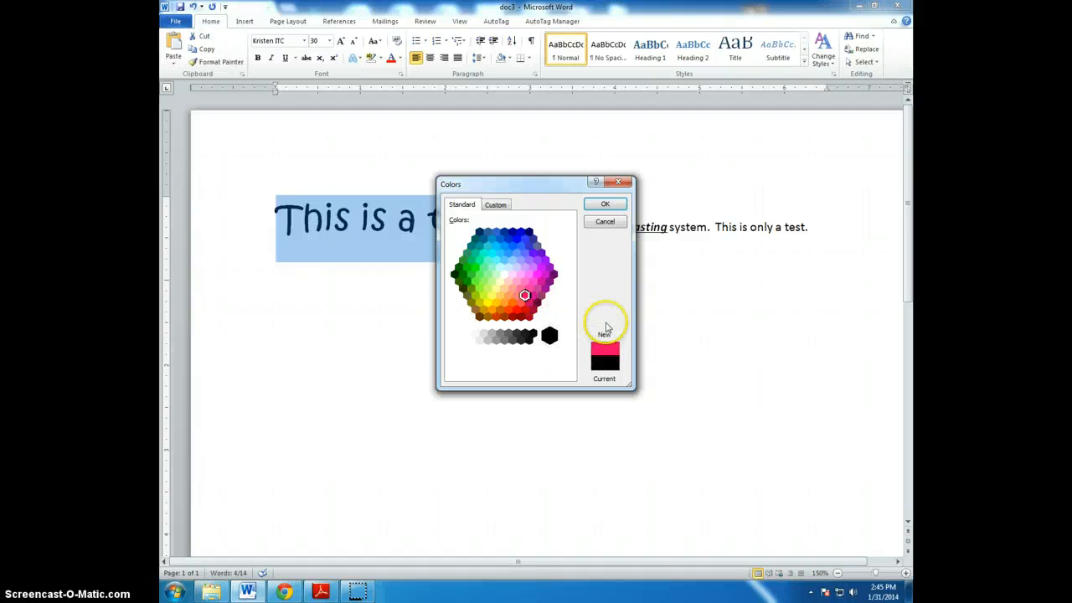
{"action": "left_click", "coordinate": [605, 205]}
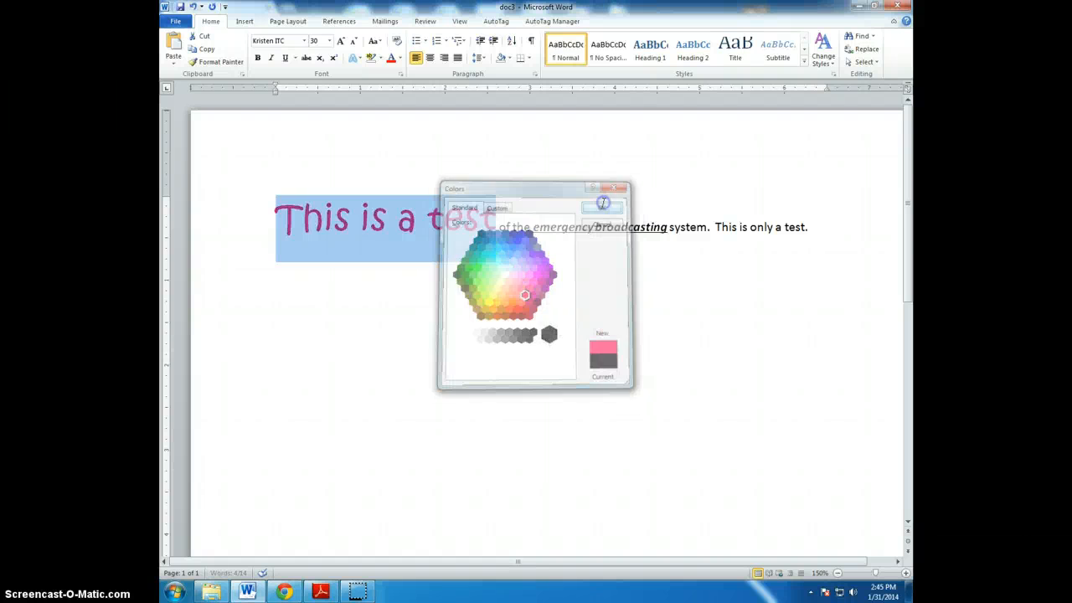
{"action": "left_click", "coordinate": [452, 301]}
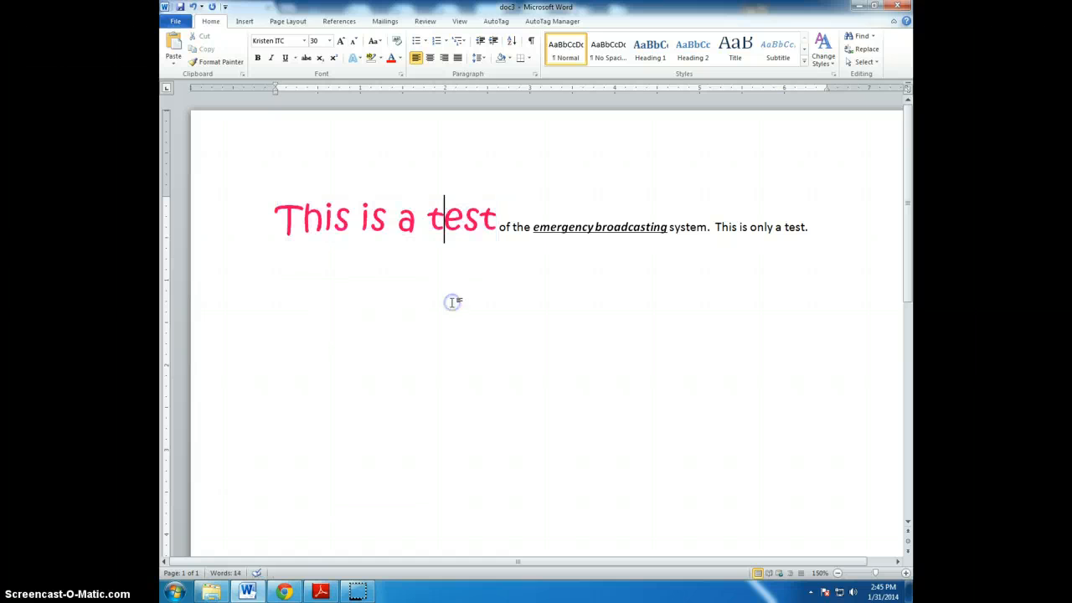
- Insert two paragraph breaks before the first sentence of the document
{"action": "left_click", "coordinate": [814, 226]}
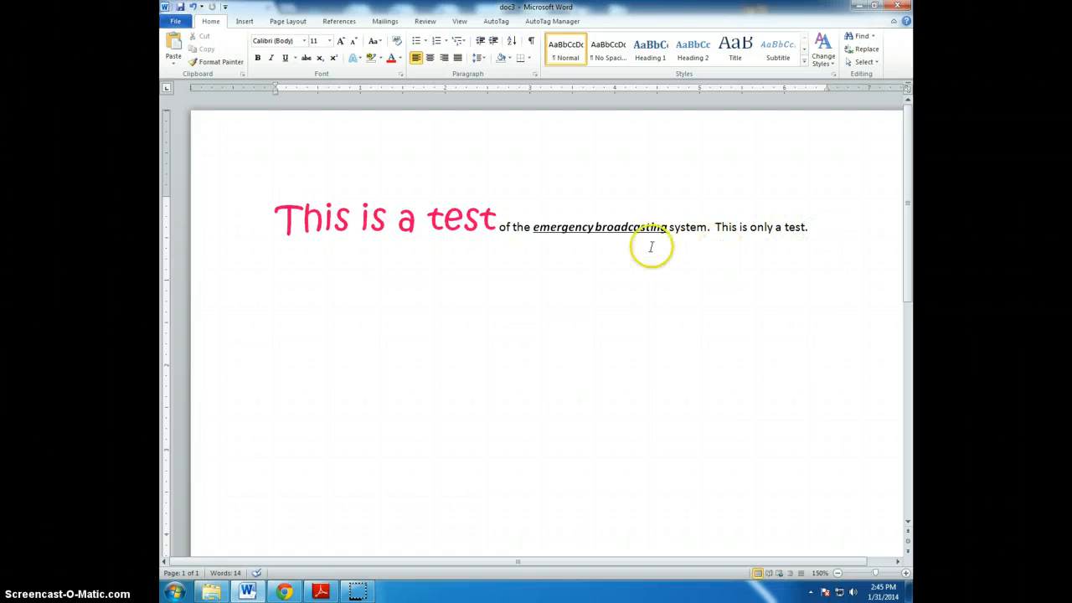
{"action": "left_click", "coordinate": [274, 221]}
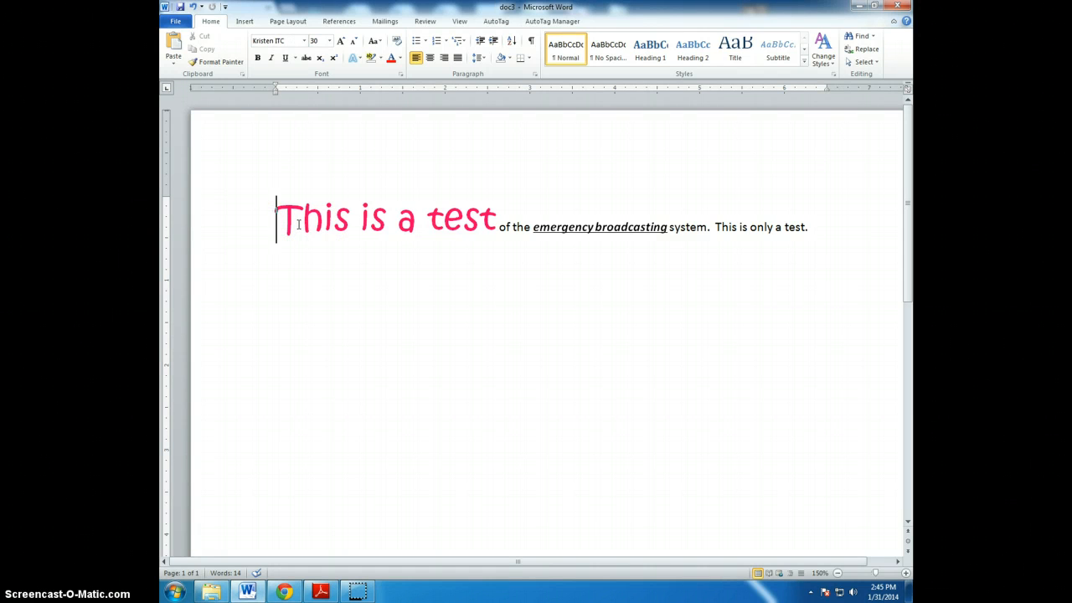
{"action": "key", "text": "Return"}
{"action": "key", "text": "Return"}
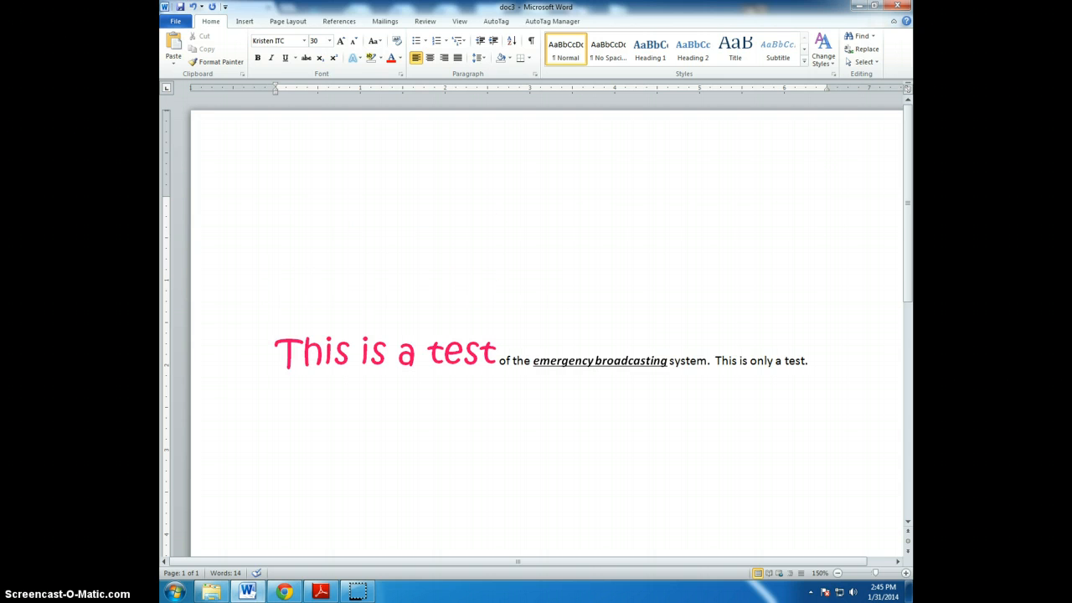
- Set the empty first line to font size 14 and the Calibri body font
{"action": "key", "text": "Up"}
{"action": "key", "text": "Up"}
{"action": "left_click", "coordinate": [331, 42]}
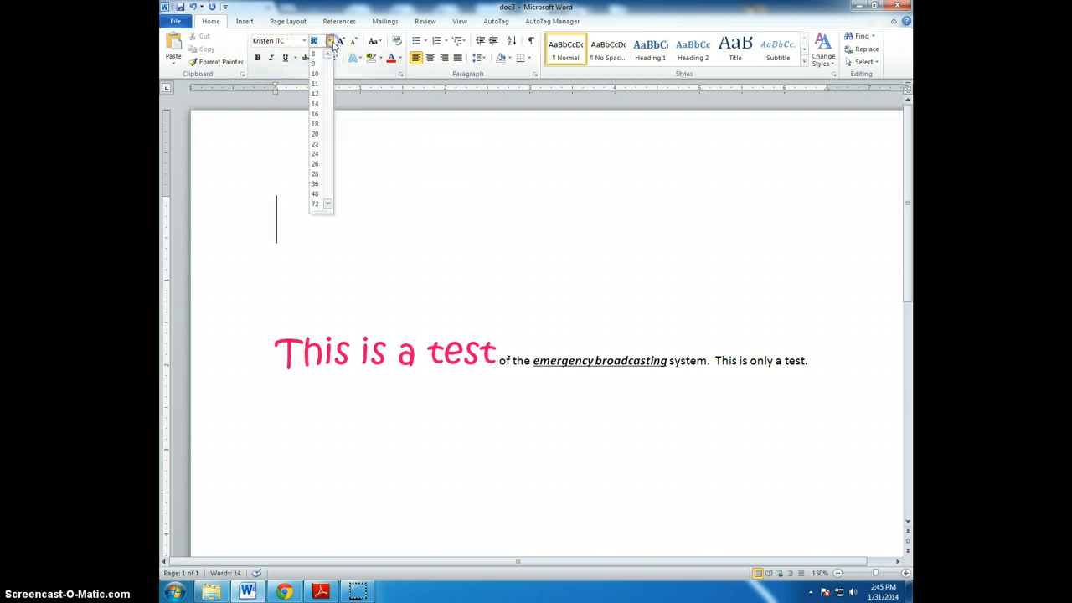
{"action": "left_click", "coordinate": [317, 103]}
{"action": "left_click", "coordinate": [304, 40]}
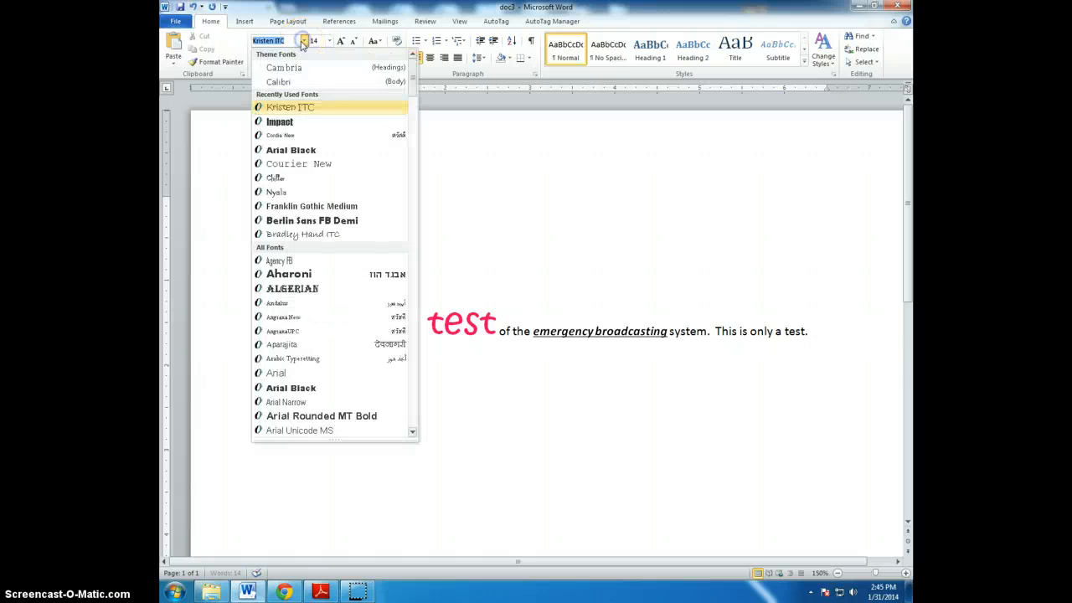
{"action": "left_click", "coordinate": [292, 83]}
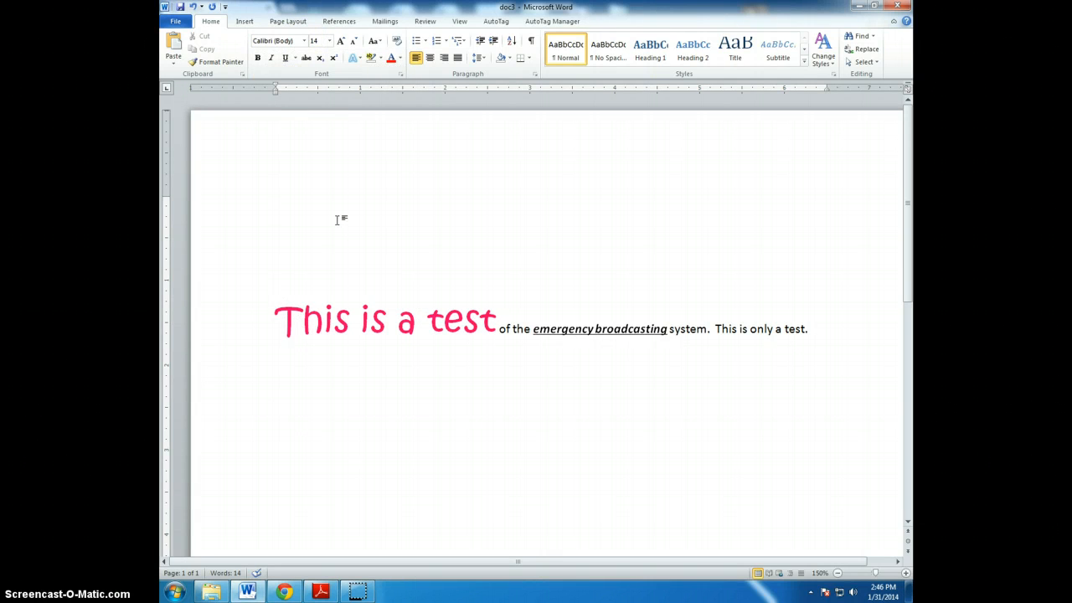
- Enter the title "Information Processing System" on the empty first line of the document
{"action": "type", "text": "Information"}
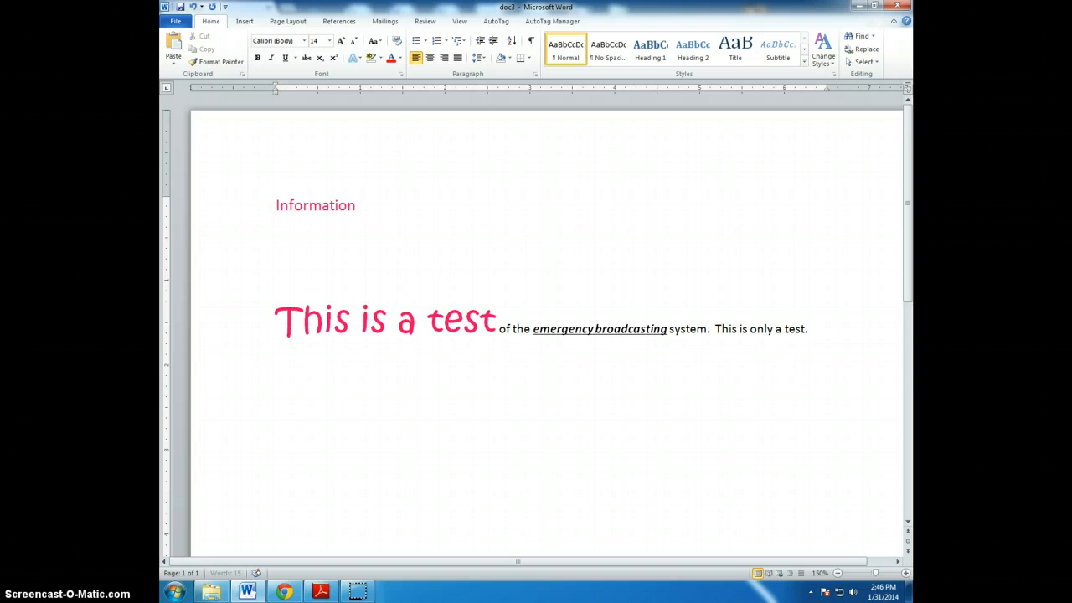
{"action": "type", "text": " Processing Syste"}
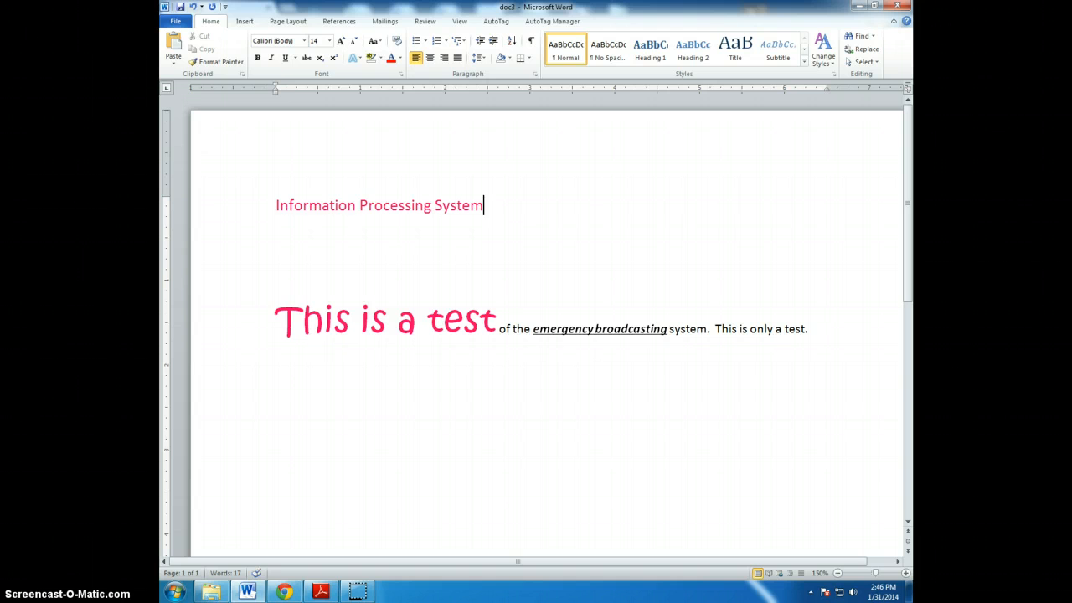
{"action": "type", "text": "m"}
- Set the font color of the title "Information Processing System" to Automatic and center the title
{"action": "left_click", "coordinate": [479, 205]}
{"action": "left_click_drag", "start_coordinate": [479, 206], "coordinate": [311, 209]}
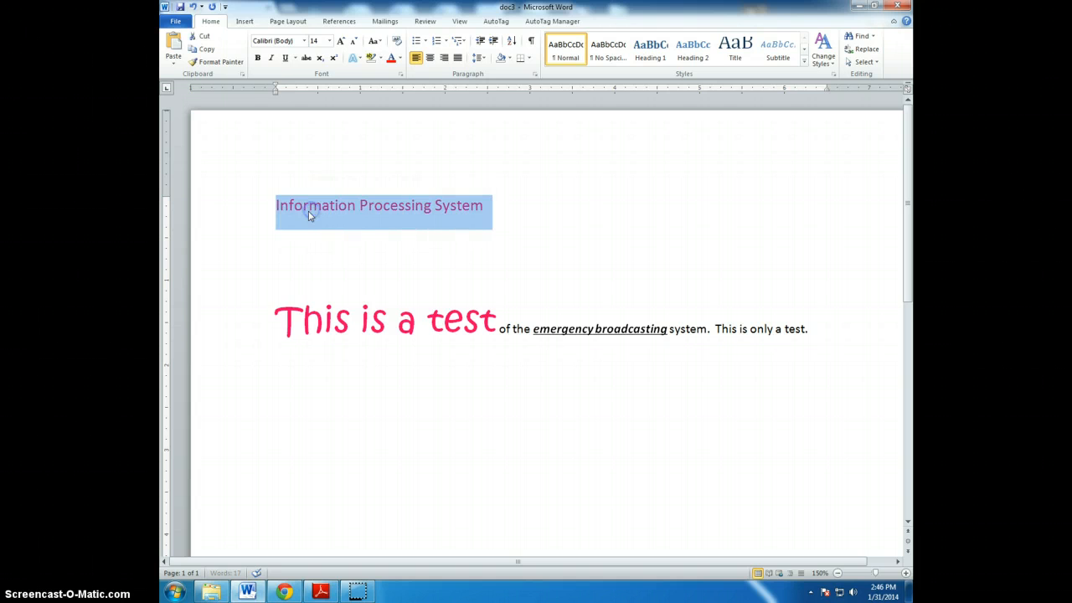
{"action": "left_click", "coordinate": [400, 59]}
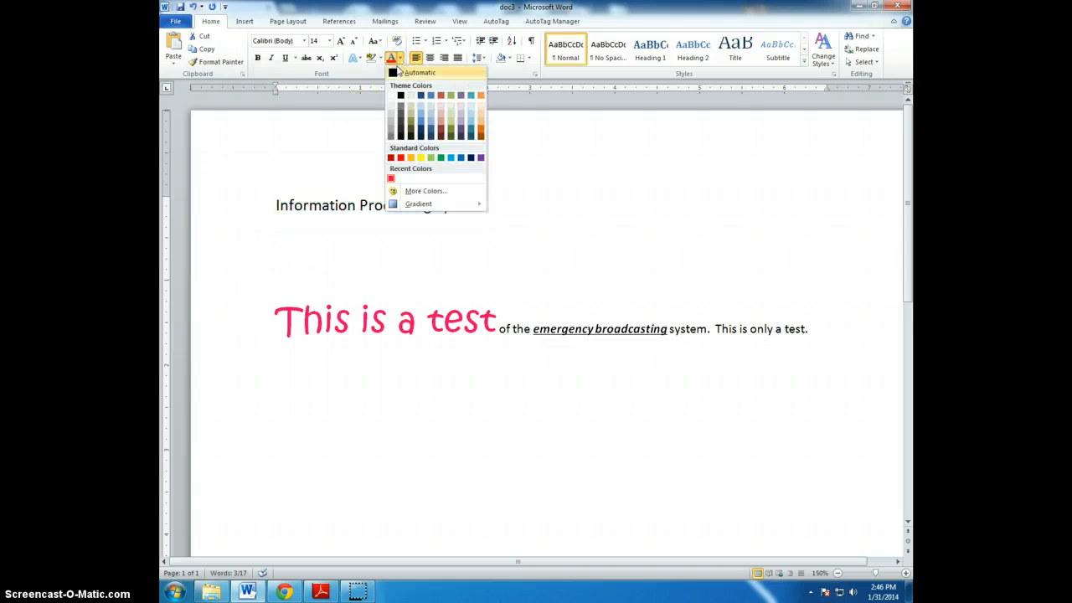
{"action": "left_click", "coordinate": [363, 246]}
{"action": "left_click", "coordinate": [374, 257]}
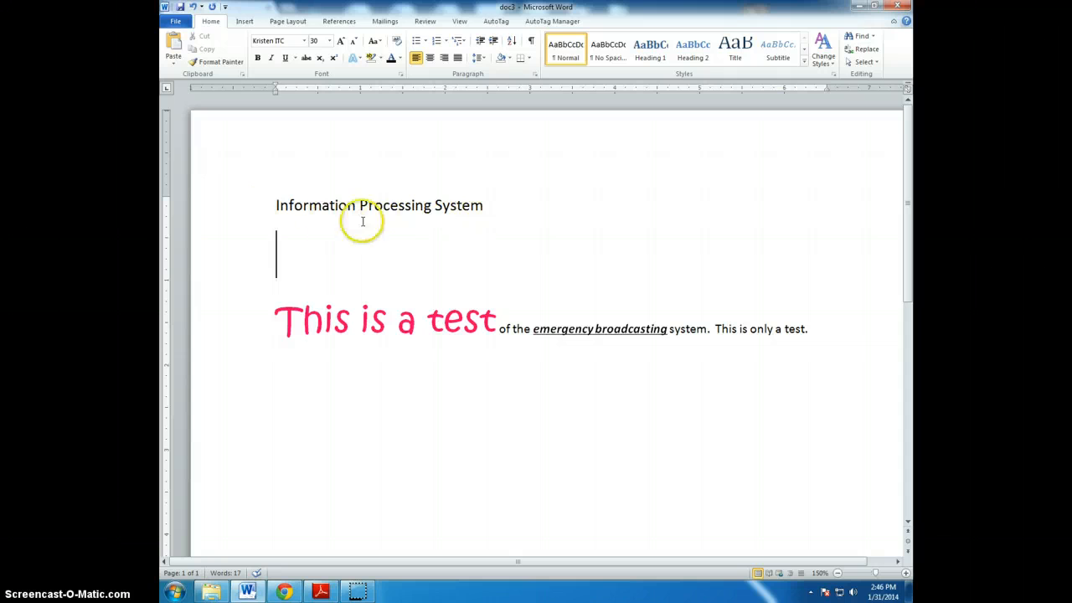
{"action": "left_click", "coordinate": [274, 205]}
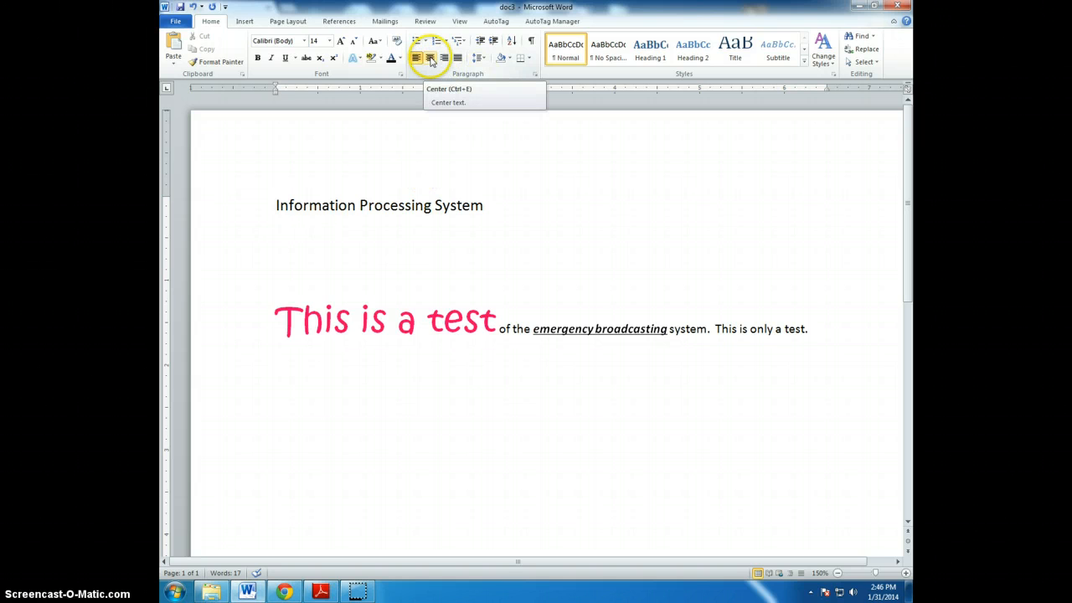
{"action": "left_click", "coordinate": [431, 58]}
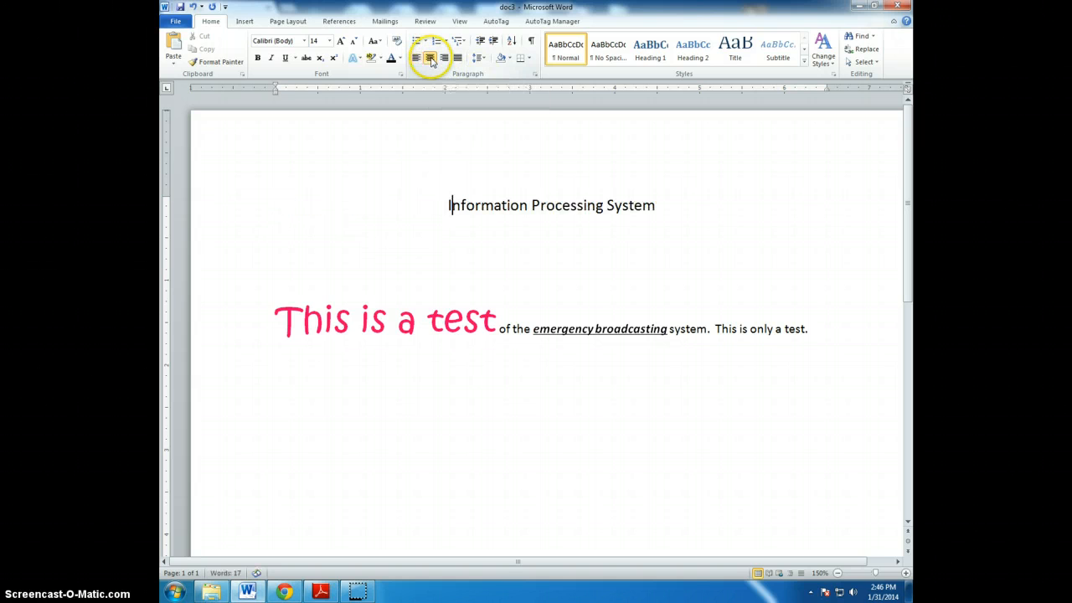
- Add a left-aligned "Input:" line below the title and paste the copied paragraph after it, keeping the source formatting
{"action": "left_click", "coordinate": [659, 207]}
{"action": "key", "text": "Return"}
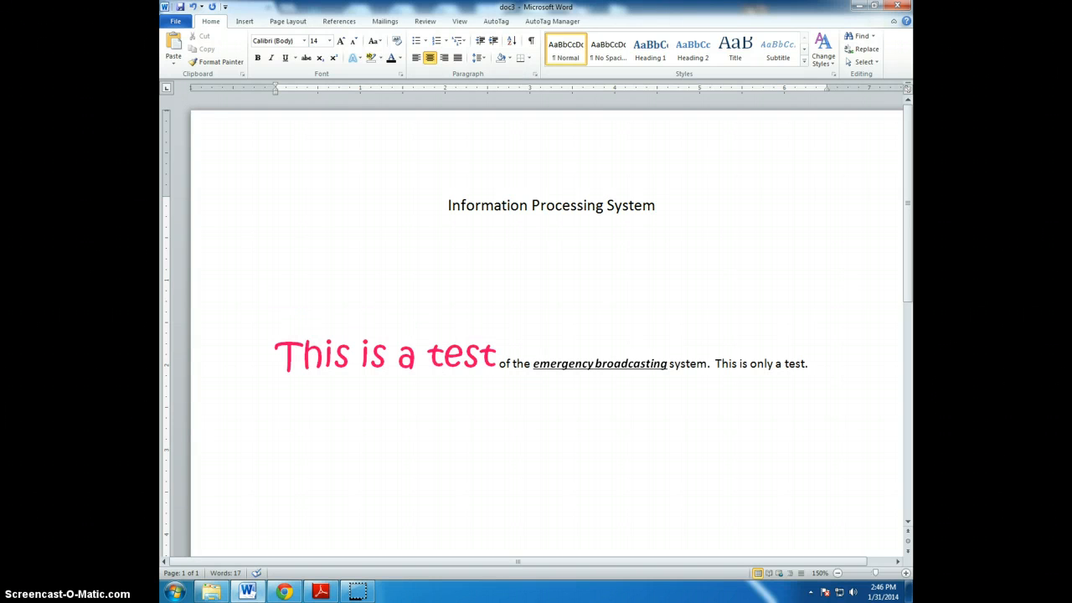
{"action": "left_click", "coordinate": [415, 58]}
{"action": "type", "text": "Input:"}
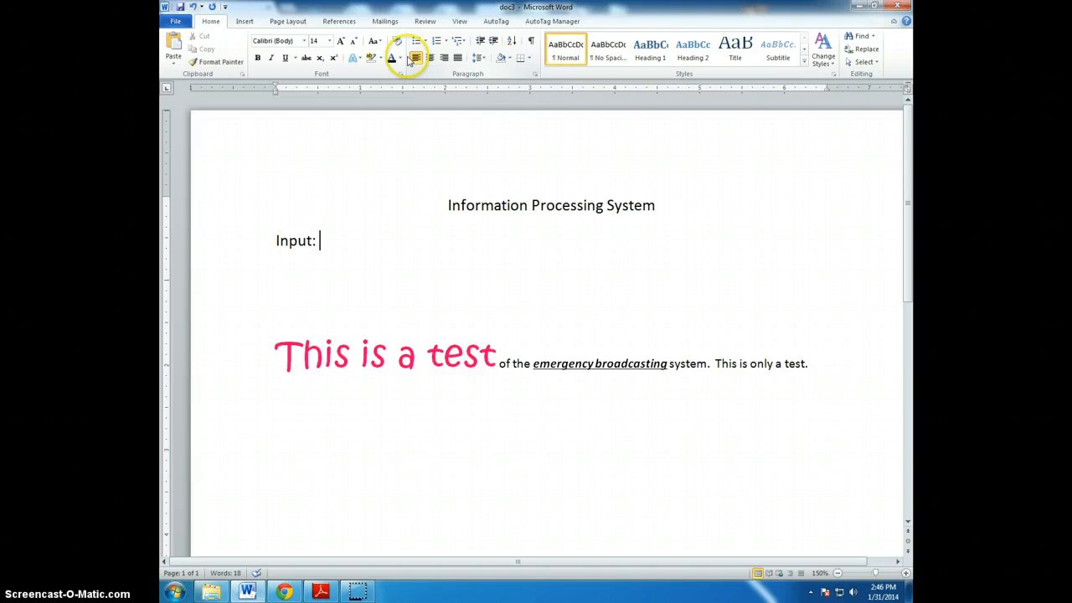
{"action": "right_click", "coordinate": [320, 243]}
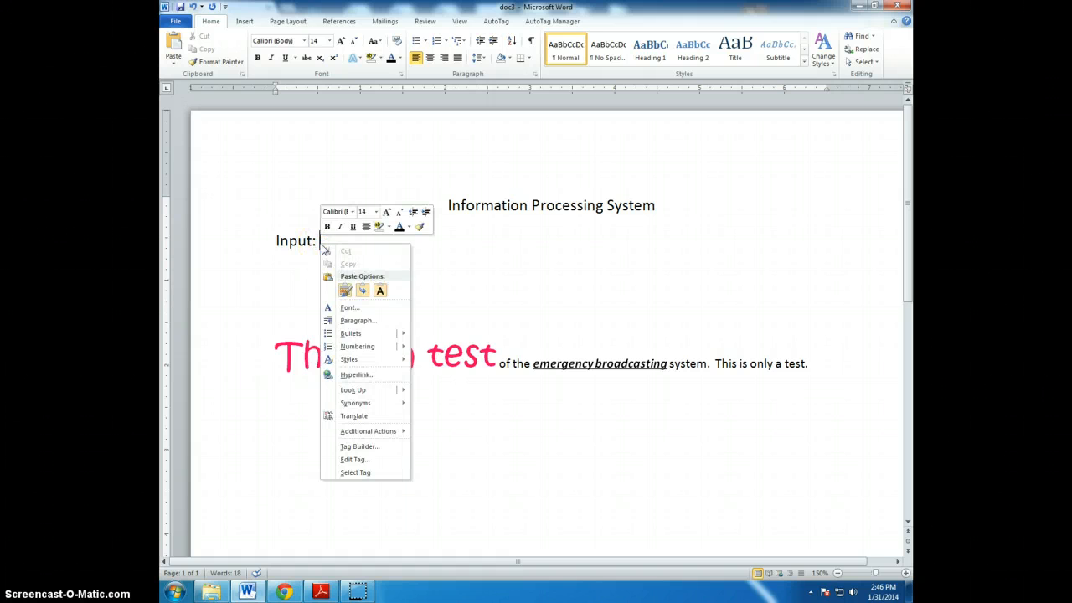
{"action": "left_click", "coordinate": [345, 291]}
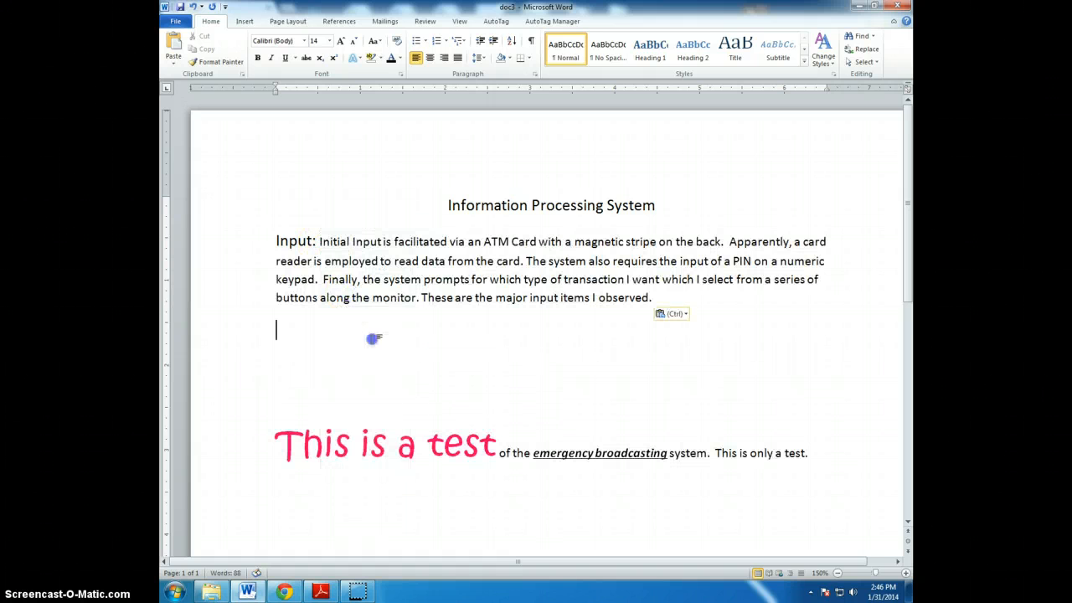
- Insert "(Personal Identification Number)" after "PIN" in the Input paragraph and remove the extra space behind it
{"action": "left_click", "coordinate": [500, 241]}
{"action": "key", "text": "Down"}
{"action": "key", "text": "Right"}
{"action": "key", "text": "Right"}
{"action": "key", "text": "Right"}
{"action": "key", "text": "Right"}
{"action": "key", "text": "Right"}
{"action": "key", "text": "Right"}
{"action": "key", "text": "Right"}
{"action": "key", "text": "Right"}
{"action": "key", "text": "Right"}
{"action": "key", "text": "Right"}
{"action": "key", "text": "Right"}
{"action": "key", "text": "Right"}
{"action": "key", "text": "Right"}
{"action": "key", "text": "Right"}
{"action": "key", "text": "Right"}
{"action": "key", "text": "Right"}
{"action": "key", "text": "Right"}
{"action": "key", "text": "Right"}
{"action": "key", "text": "Right"}
{"action": "key", "text": "Right"}
{"action": "key", "text": "Right"}
{"action": "key", "text": "Right"}
{"action": "key", "text": "Right"}
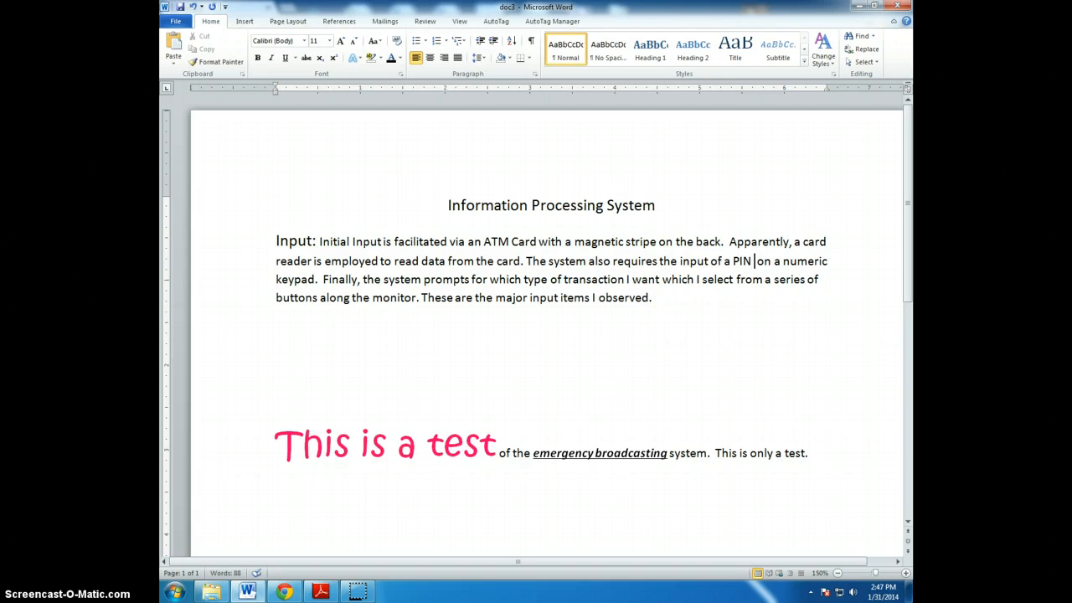
{"action": "type", "text": "( "}
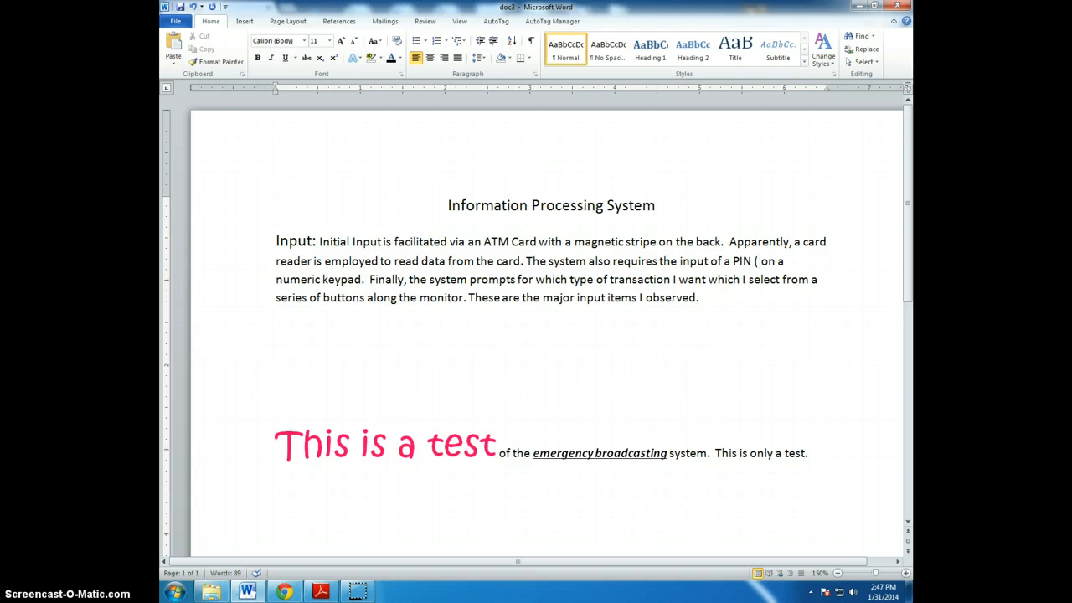
{"action": "type", "text": "Personal Ide"}
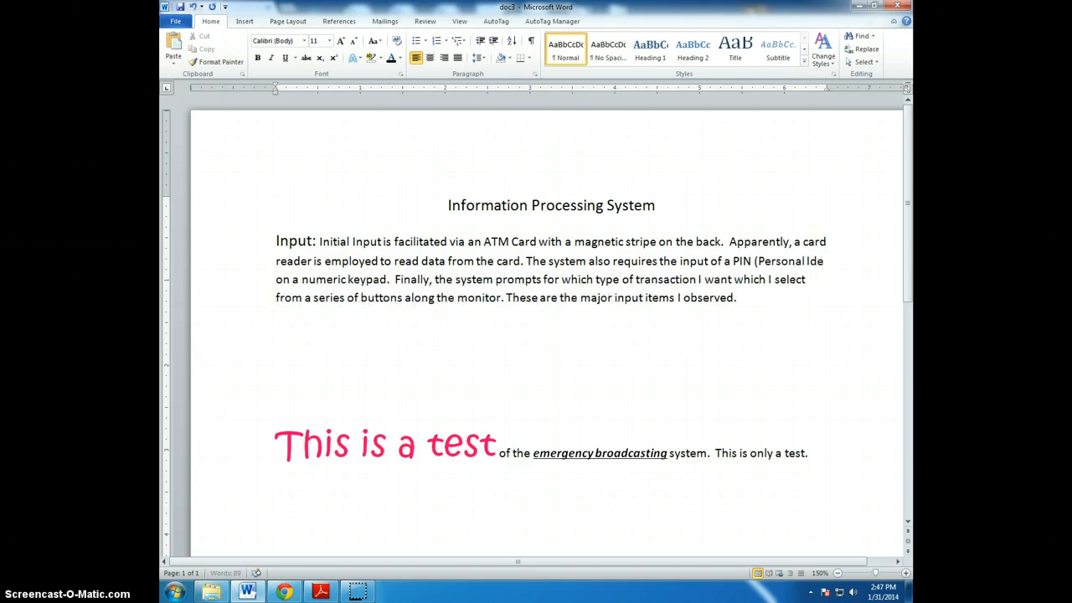
{"action": "type", "text": "nf"}
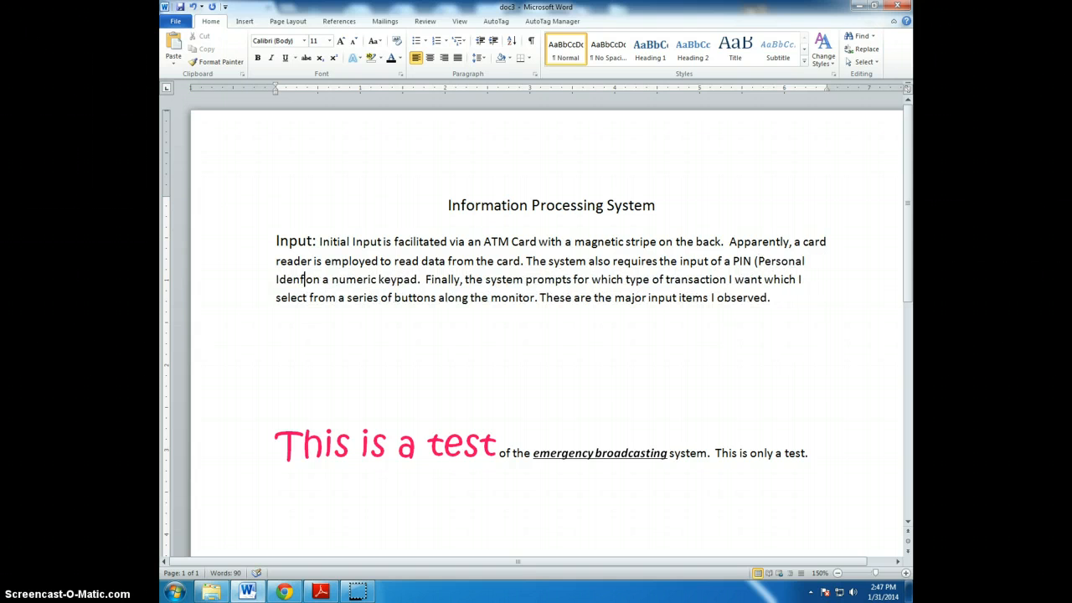
{"action": "type", "text": "tification N"}
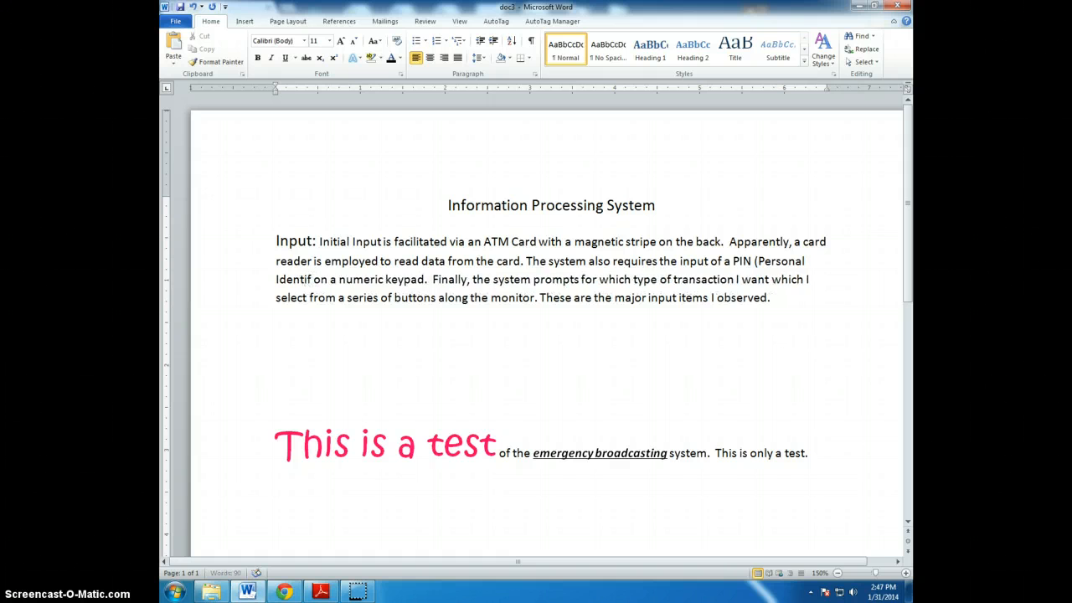
{"action": "type", "text": "umber"}
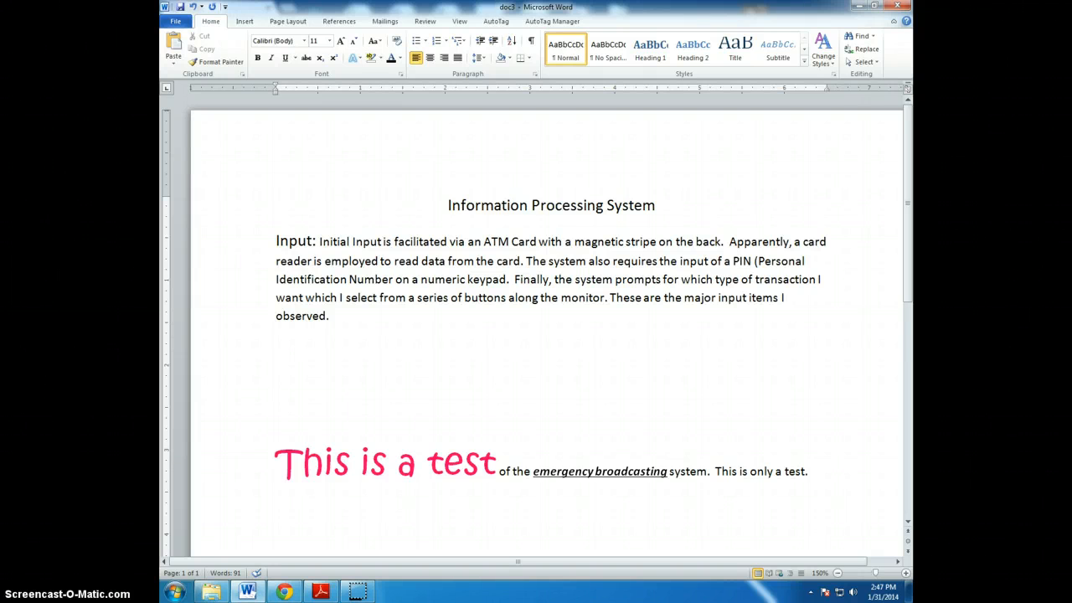
{"action": "type", "text": ")"}
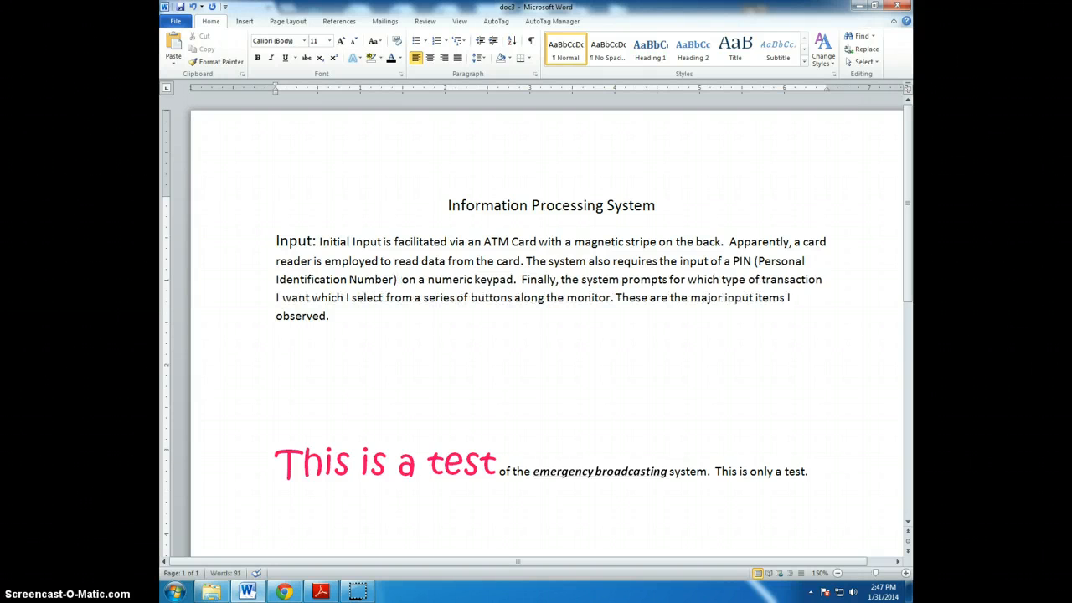
{"action": "key", "text": "Delete"}
- Add the lines "Ouptput:" and "Processing:" below the Input paragraph, followed by a new empty line
{"action": "key", "text": "ctrl+End"}
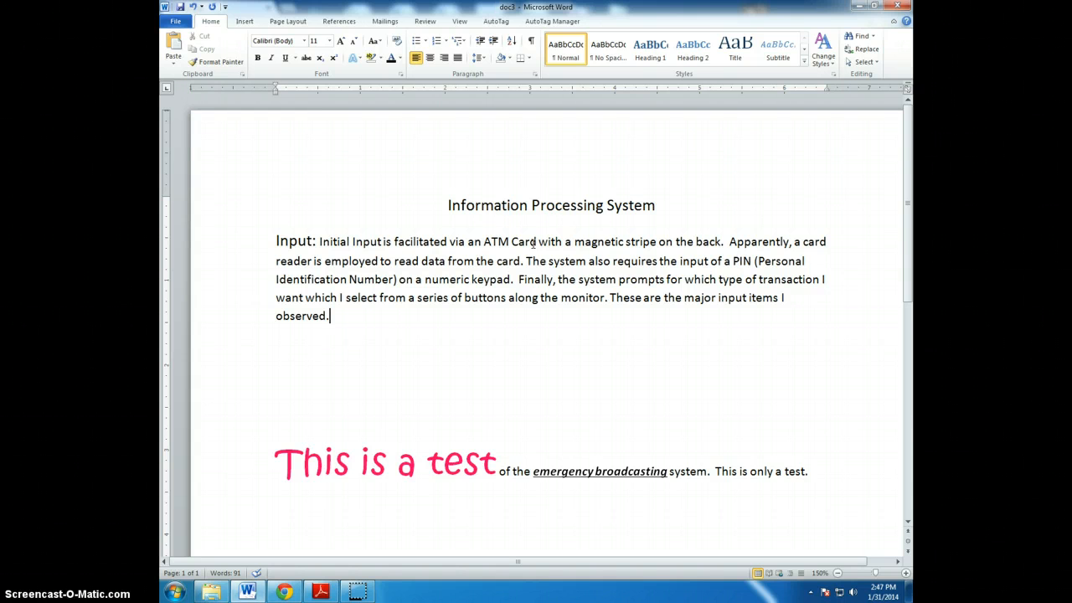
{"action": "key", "text": "Return"}
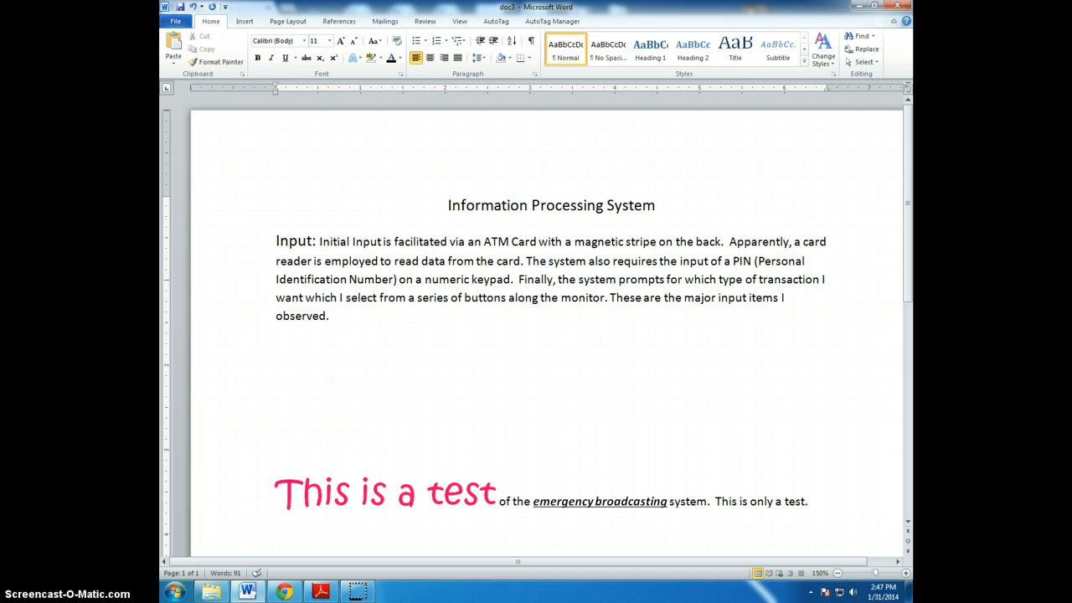
{"action": "type", "text": "Ouptput:"}
{"action": "key", "text": "Return"}
{"action": "type", "text": "Pro"}
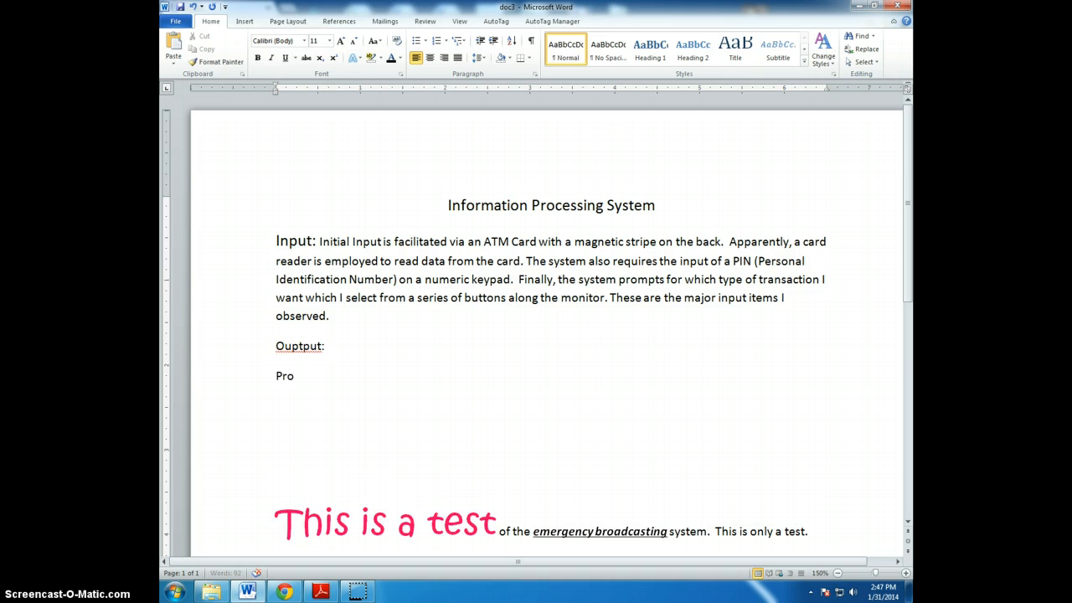
{"action": "type", "text": "cessing;:"}
{"action": "key", "text": "Return"}
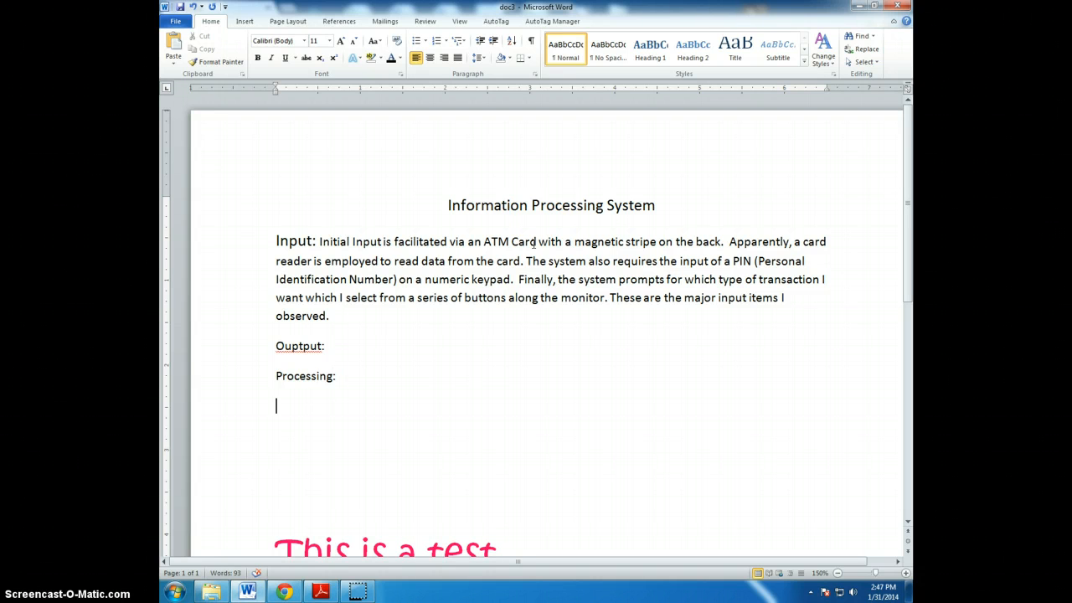
- Correct the misspelled word "Ouptput" to the suggested spelling "Output", keeping the colon after it
{"action": "left_click", "coordinate": [300, 346]}
{"action": "right_click", "coordinate": [300, 346]}
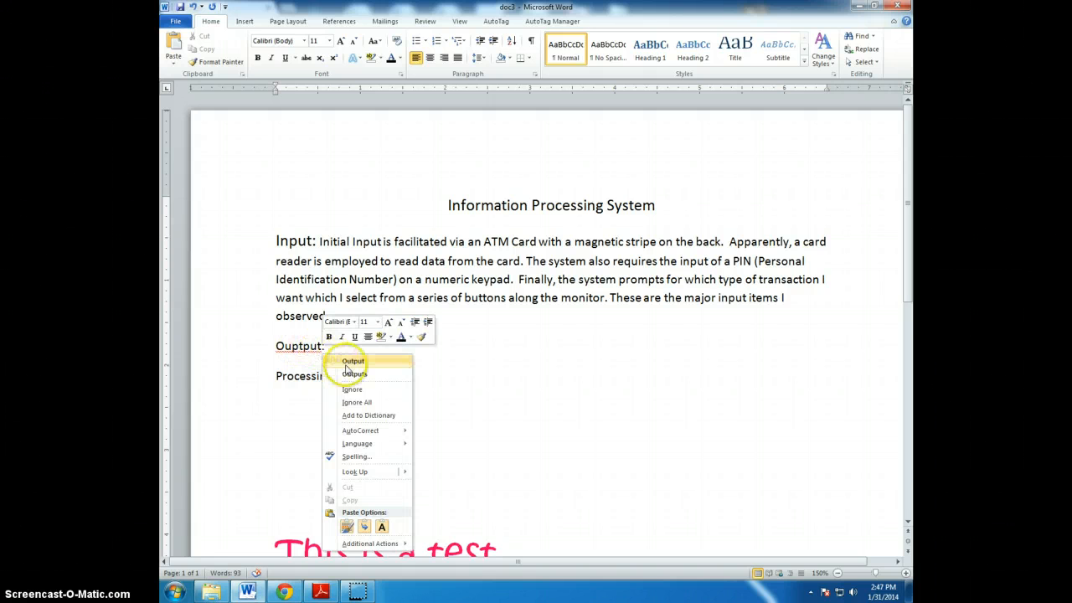
{"action": "left_click", "coordinate": [352, 361]}
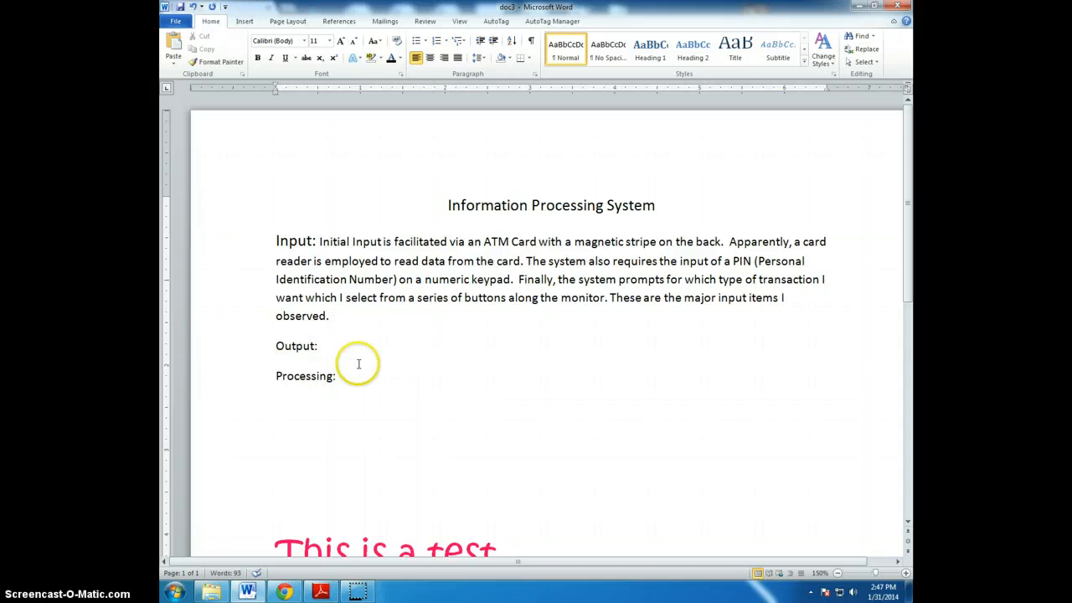
{"action": "type", "text": ":"}
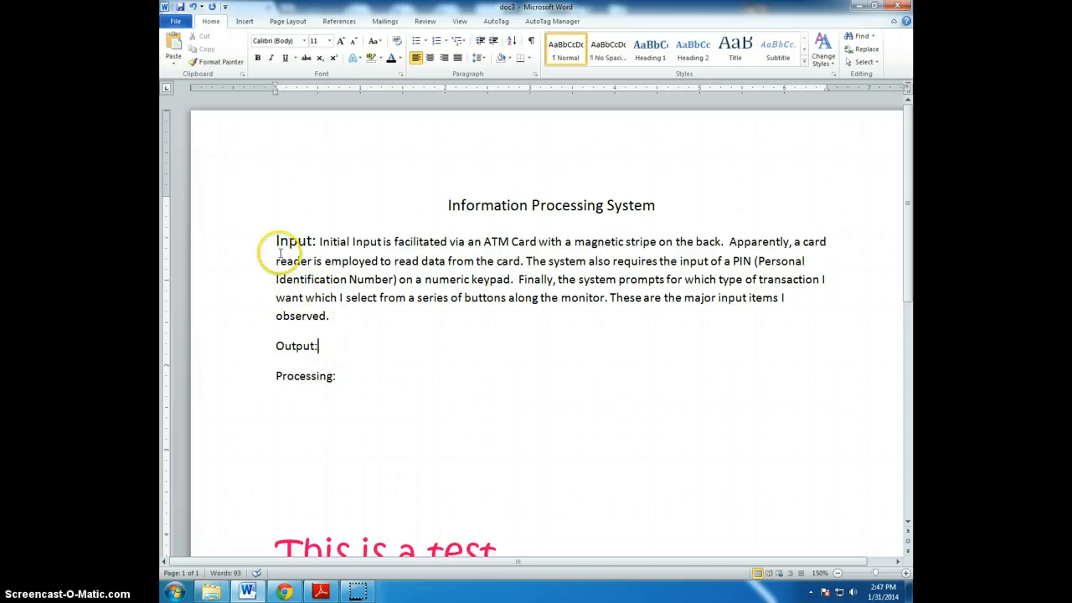
- Apply underline, bold and italic to the label "Input:" and deselect it
{"action": "left_click_drag", "start_coordinate": [280, 254], "coordinate": [316, 242]}
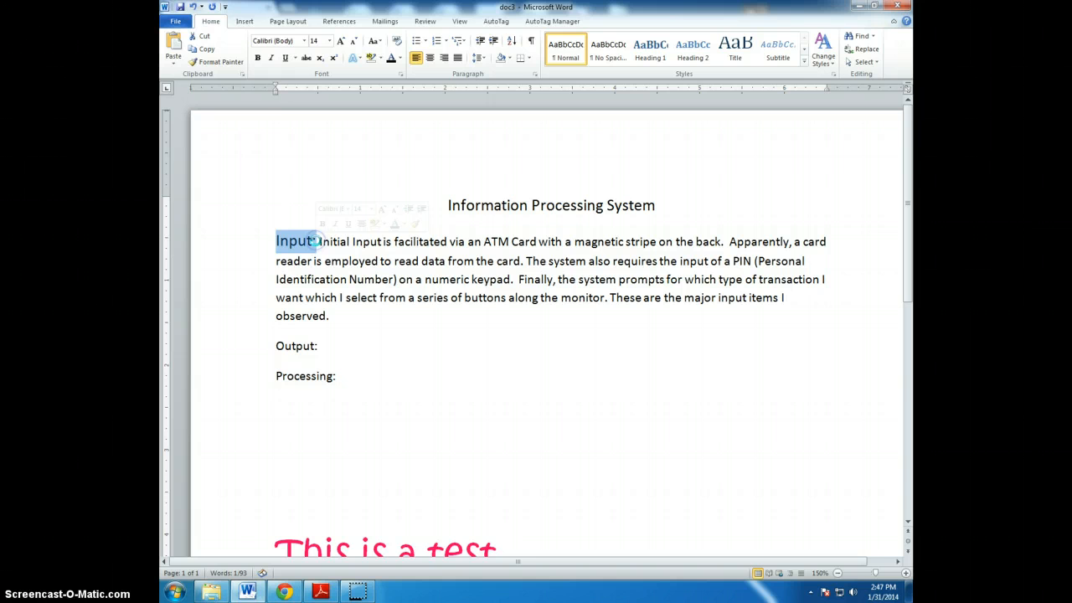
{"action": "left_click", "coordinate": [285, 58]}
{"action": "left_click", "coordinate": [258, 58]}
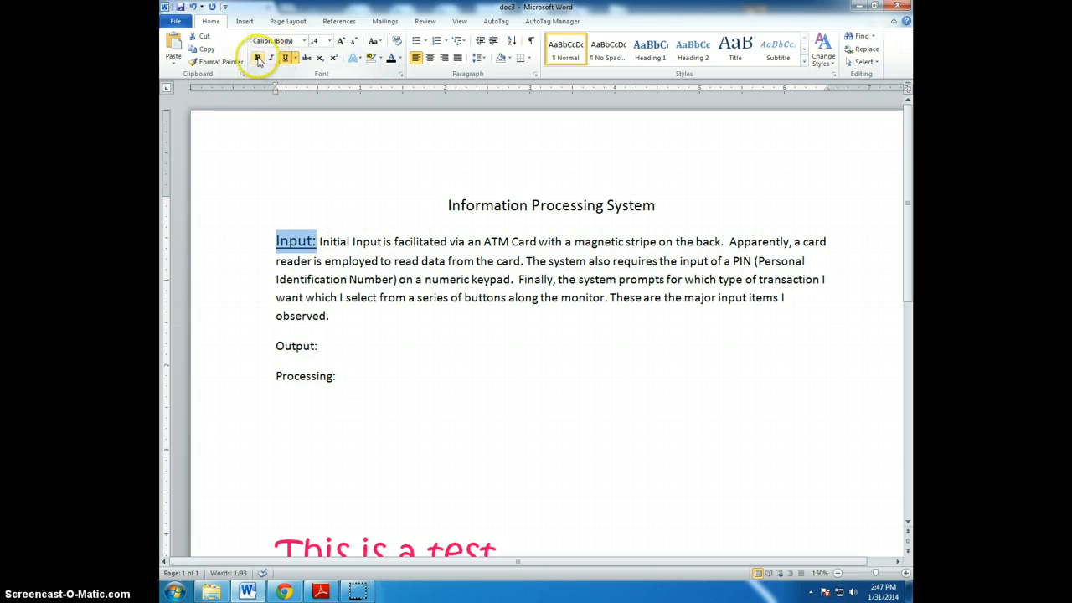
{"action": "left_click", "coordinate": [271, 58]}
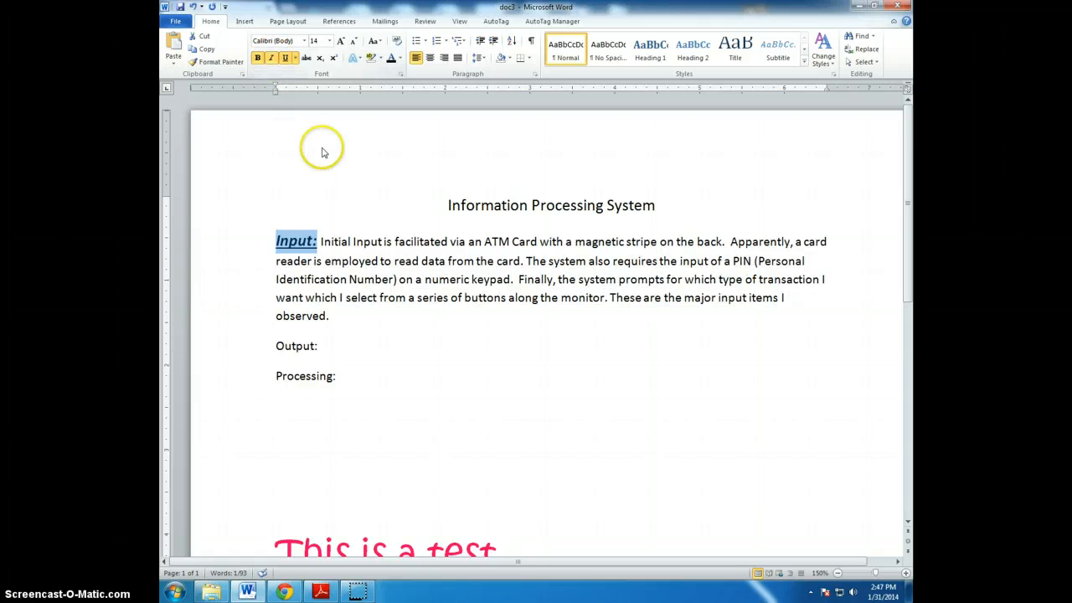
{"action": "left_click", "coordinate": [406, 352]}
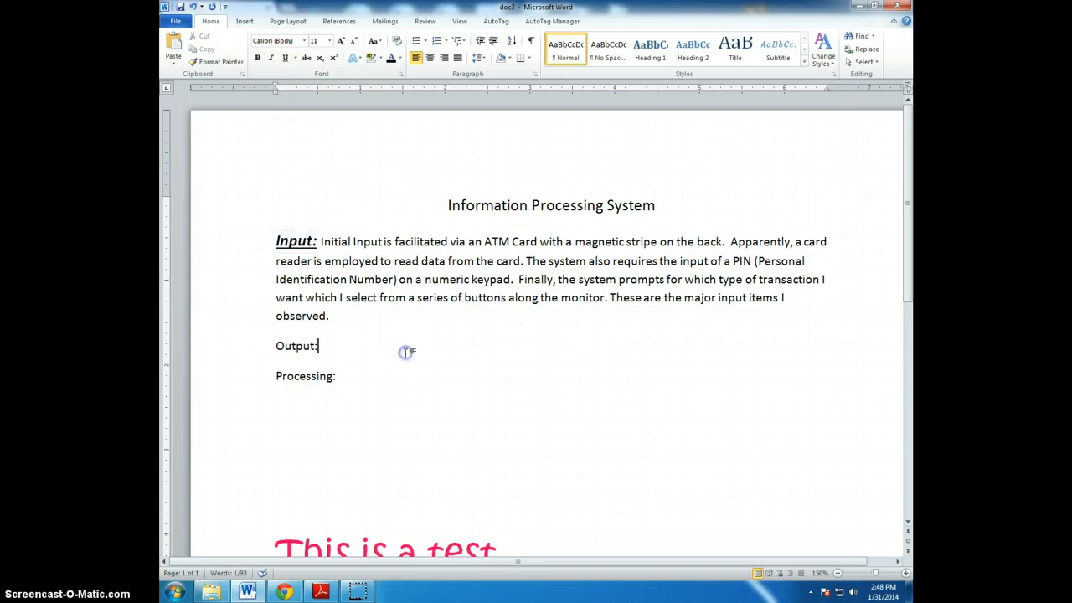
- Copy the formatting of "Input:" onto the "Output:" and "Processing:" labels with the Format Painter
{"action": "left_click", "coordinate": [293, 241]}
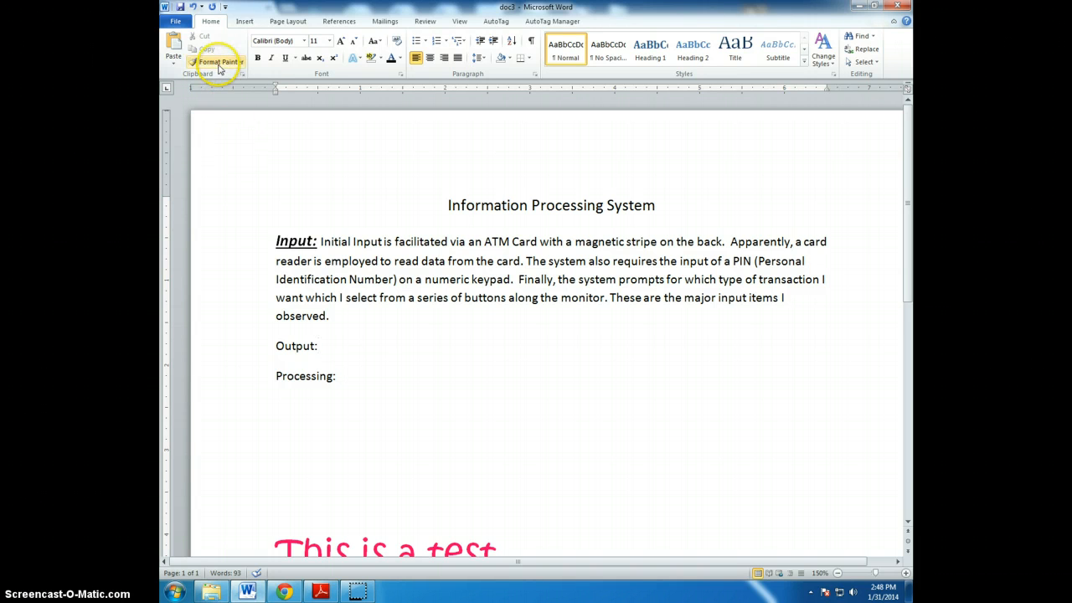
{"action": "left_click", "coordinate": [276, 240]}
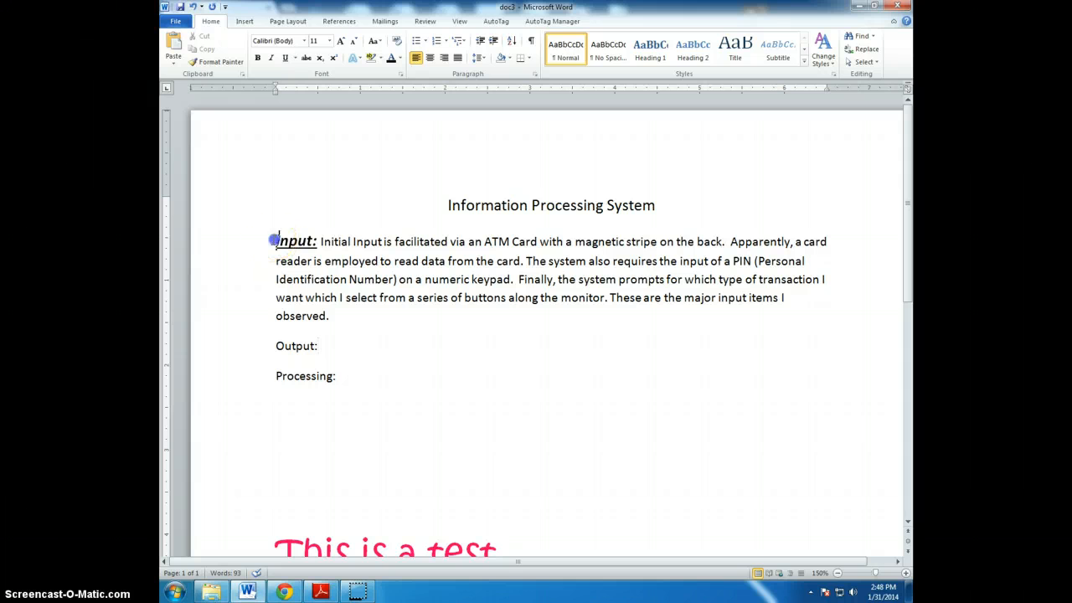
{"action": "left_click_drag", "start_coordinate": [275, 241], "coordinate": [317, 242]}
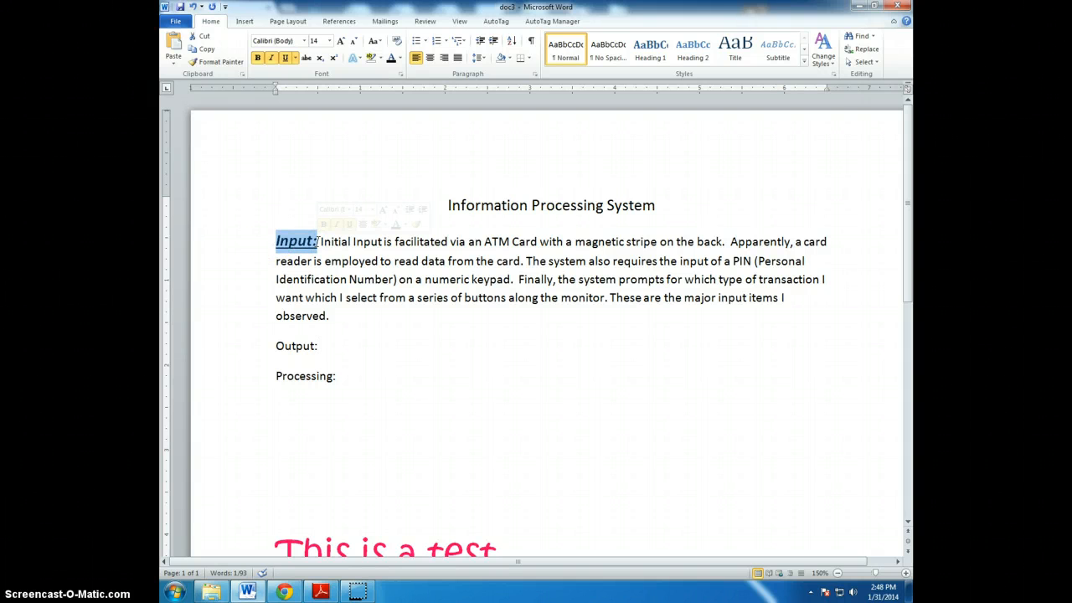
{"action": "left_click", "coordinate": [221, 63]}
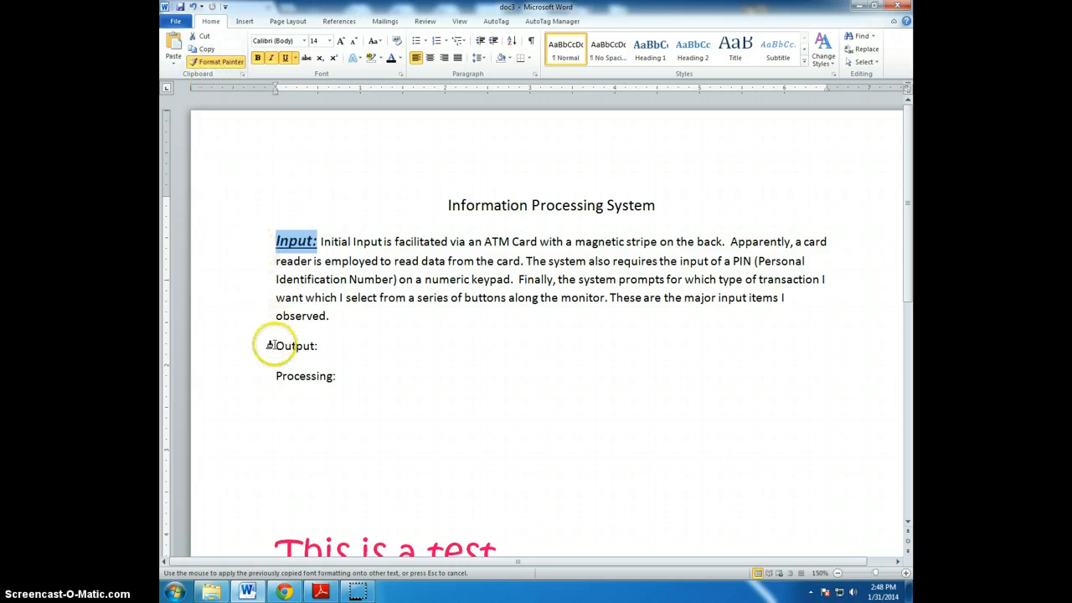
{"action": "mouse_move", "coordinate": [270, 345]}
{"action": "left_mouse_down"}
{"action": "mouse_move", "coordinate": [312, 347]}
{"action": "mouse_move", "coordinate": [341, 376]}
{"action": "left_mouse_up"}
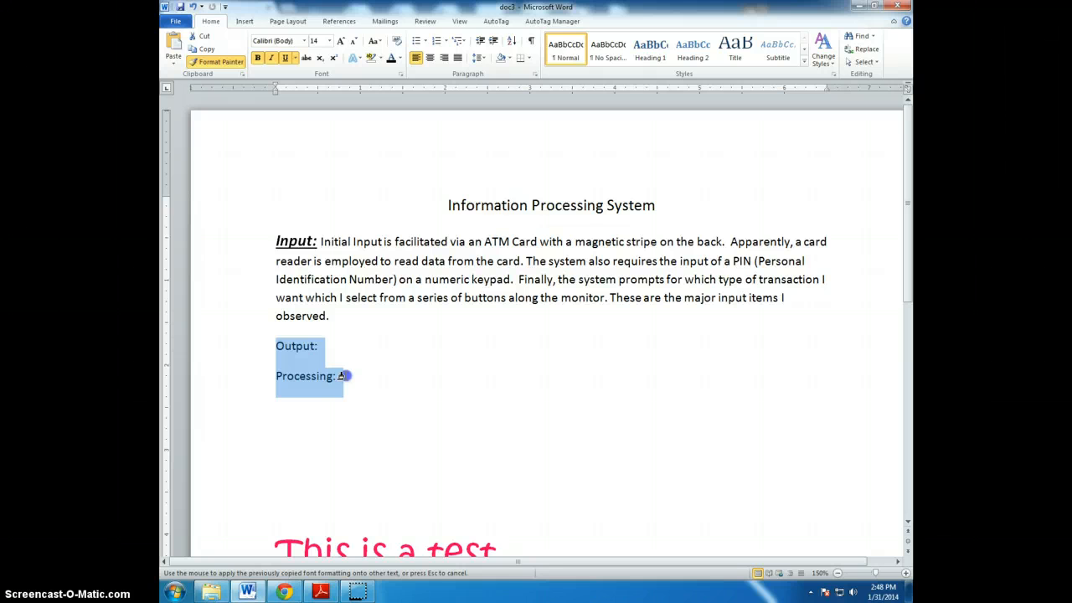
{"action": "left_click_drag", "start_coordinate": [341, 376], "coordinate": [342, 376]}
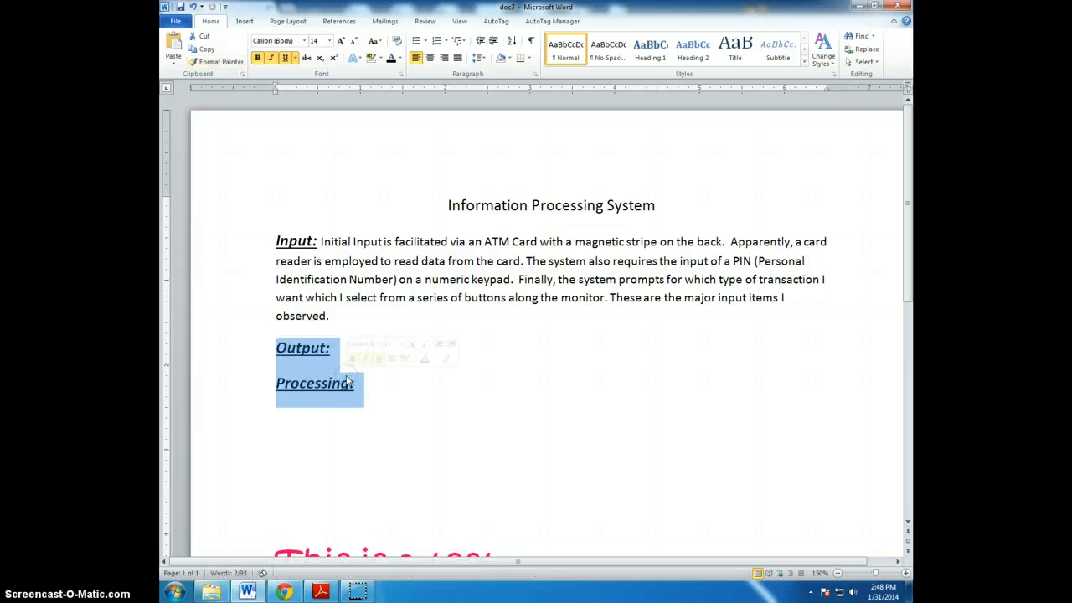
{"action": "left_click", "coordinate": [362, 433]}
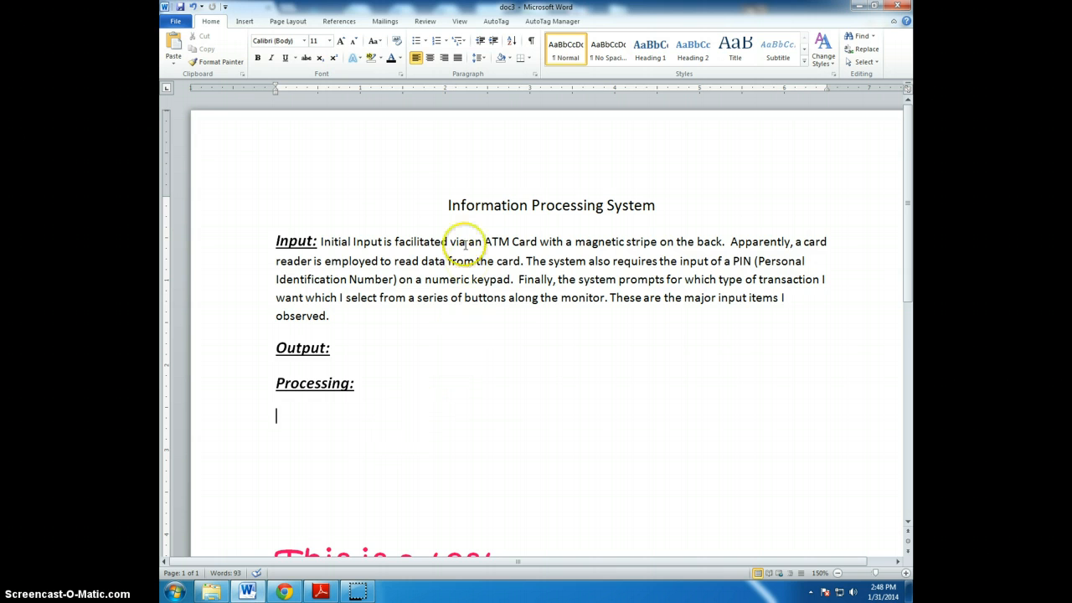
- Insert two paragraph breaks before the title "Information Processing System"
{"action": "left_click", "coordinate": [443, 207]}
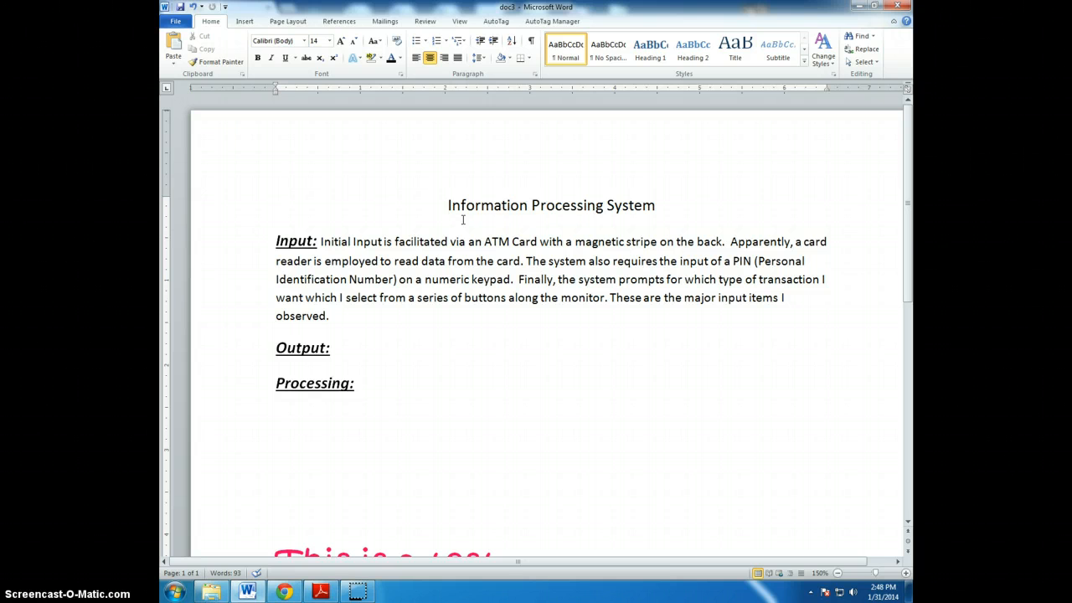
{"action": "key", "text": "Return"}
{"action": "key", "text": "Return"}
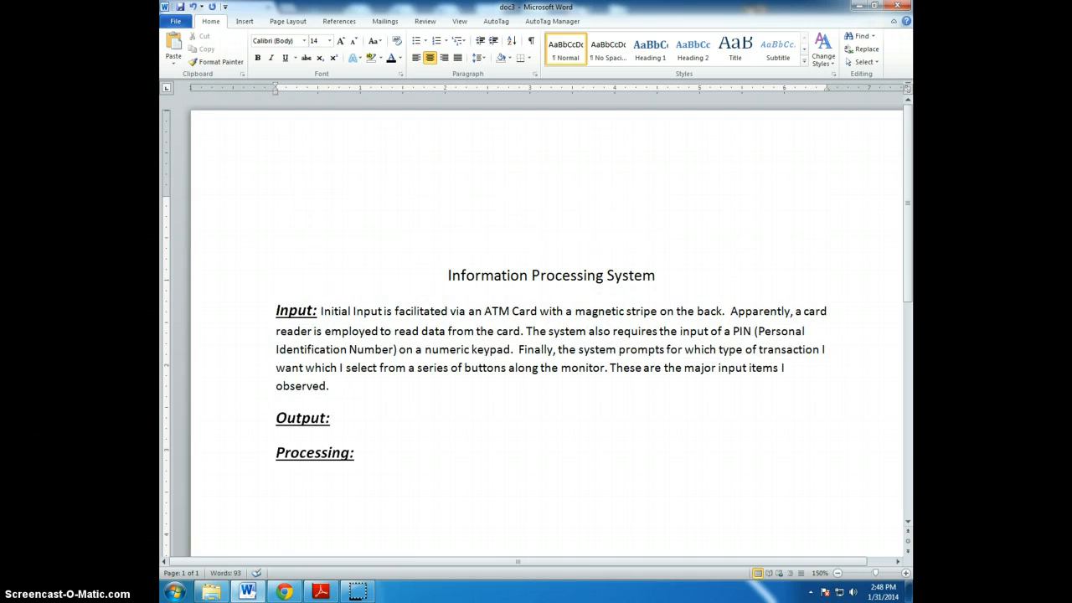
- Remove one of the blank lines above the title and left-align the title
{"action": "key", "text": "Up"}
{"action": "key", "text": "Up"}
{"action": "key", "text": "ctrl+l"}
{"action": "key", "text": "BackSpace"}
{"action": "key", "text": "BackSpace"}
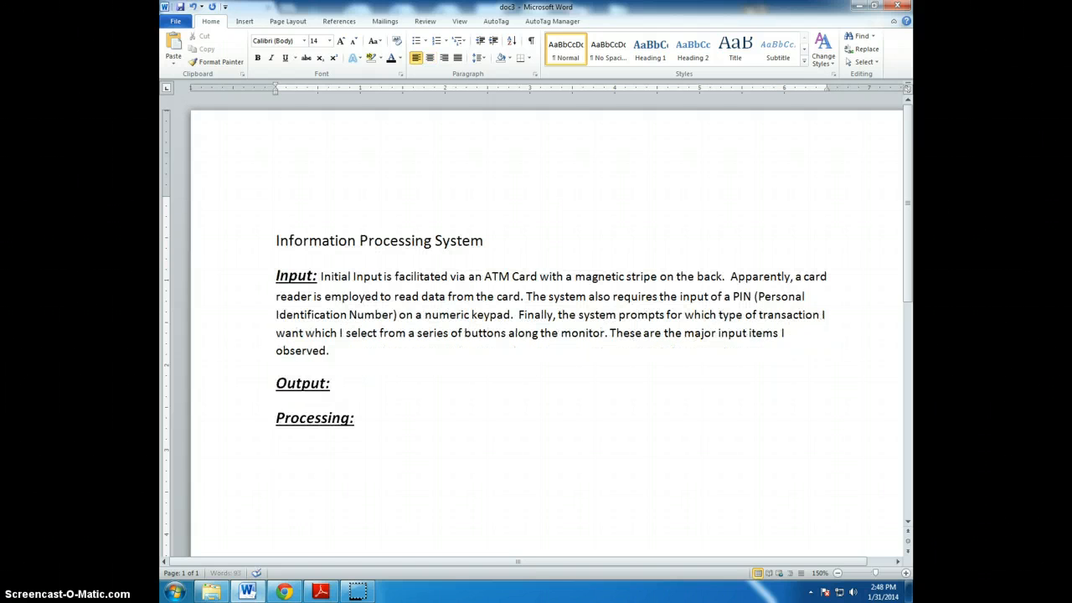